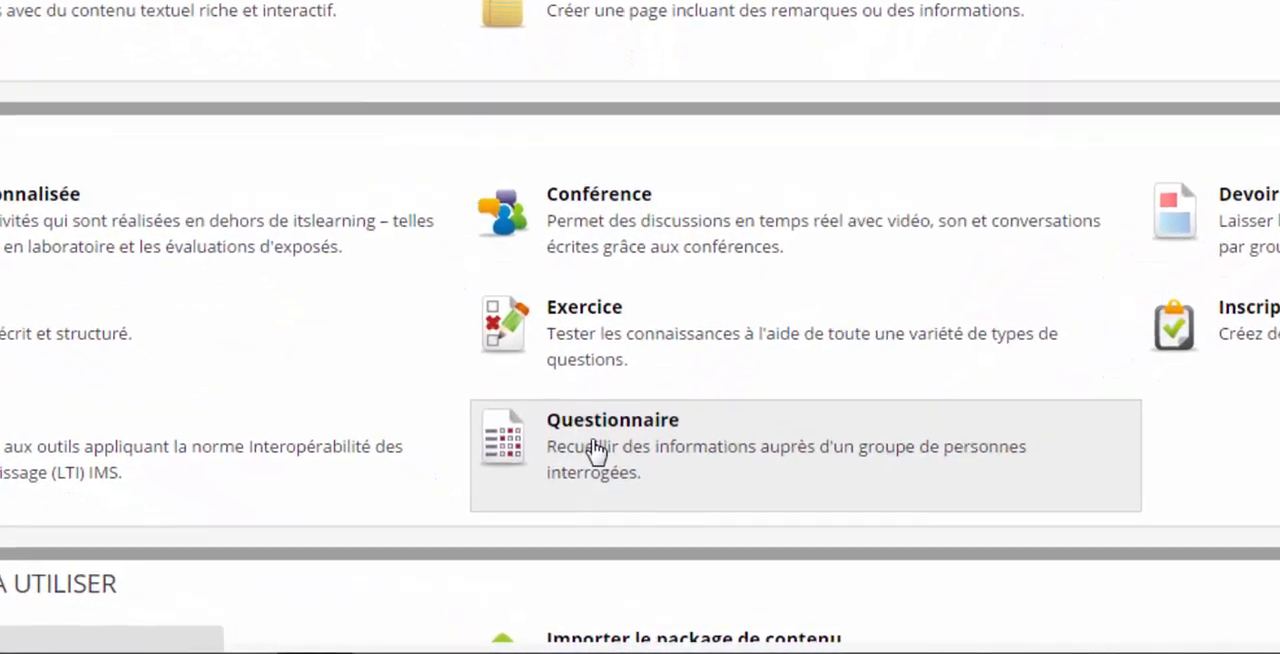
Create a Questionnaire activity titled "Fin de formation" with the introduction "Merci de bien vouloir répondre aux questions ci-dessous".
{"action": "left_click", "coordinate": [595, 452]}
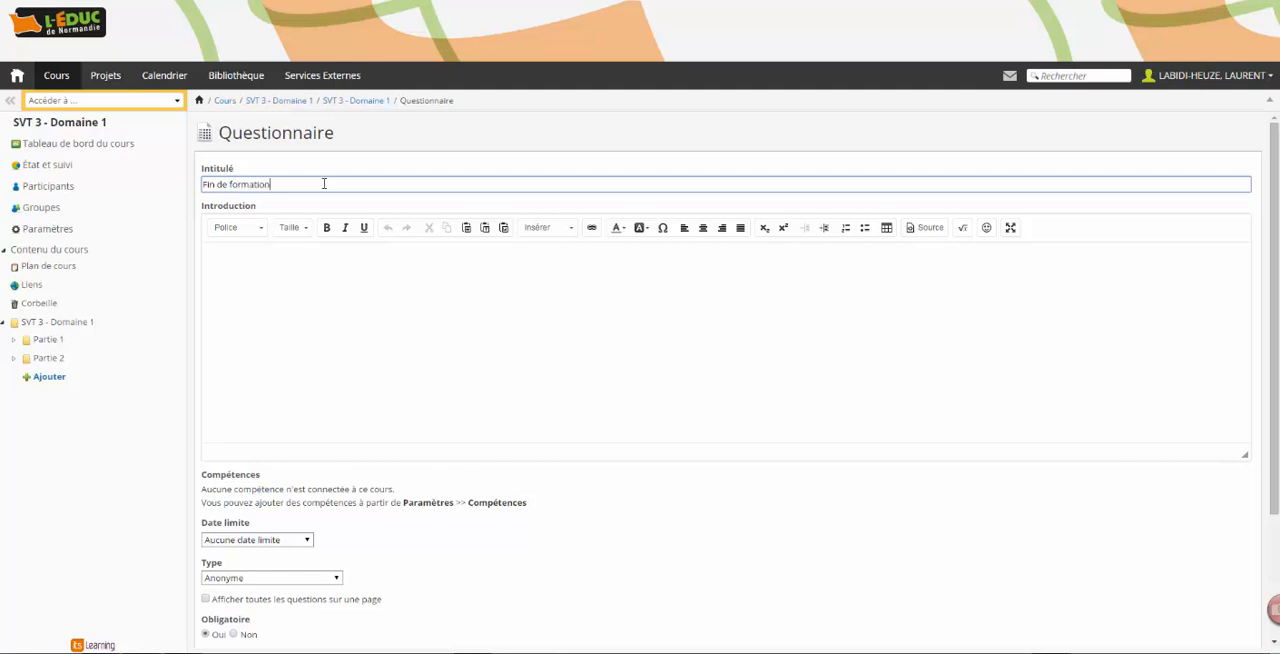
{"action": "left_click", "coordinate": [309, 273]}
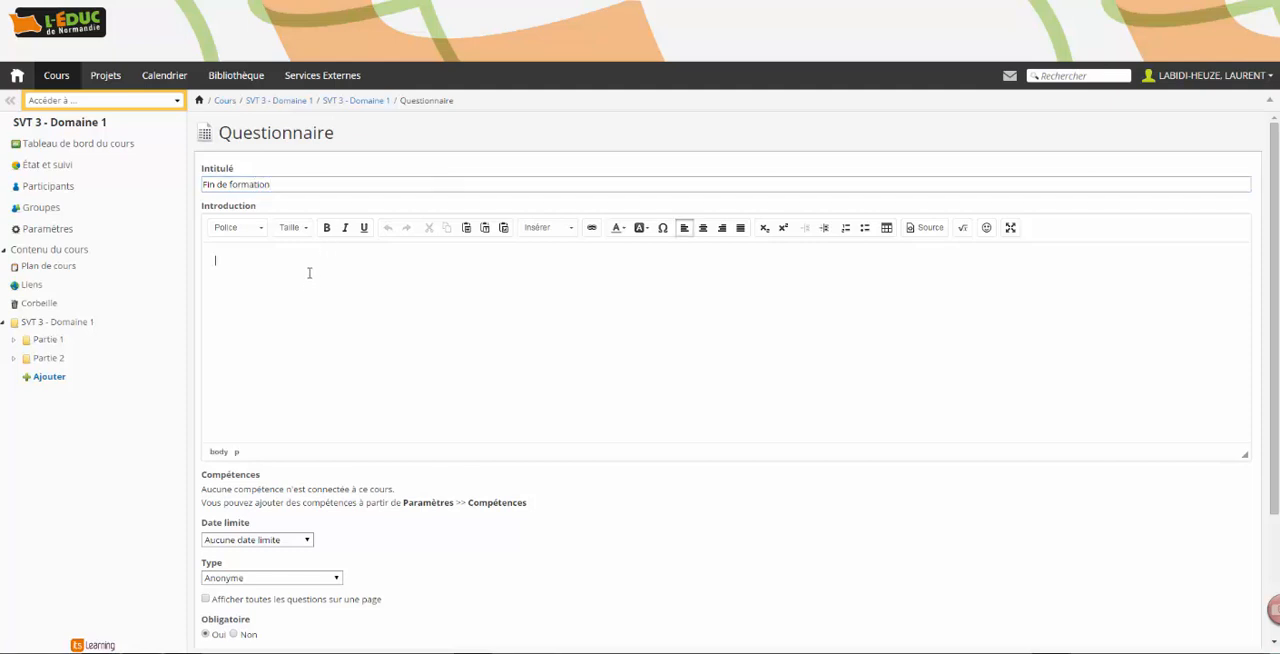
{"action": "type", "text": "Mer"}
{"action": "type", "text": "ci de bien vouloir répondre aux questions ci-dessous"}
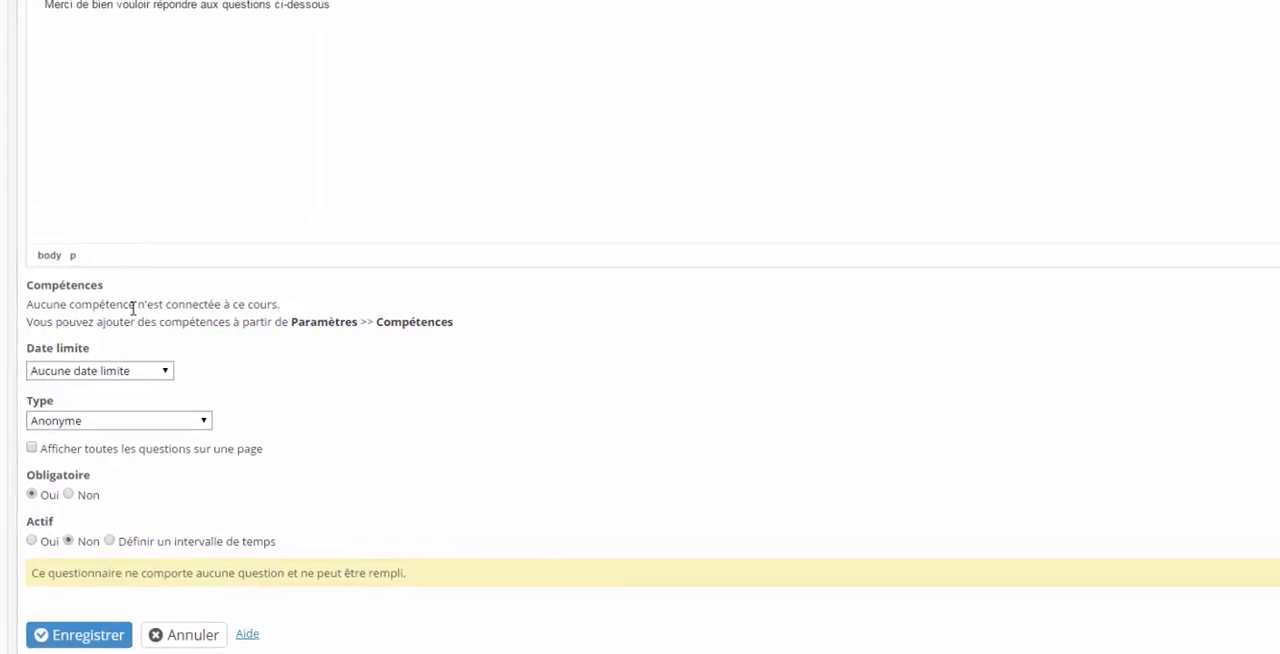
Review the deadline and type choices, keep Aucune date limite and Anonyme, and save the questionnaire.
{"action": "left_click", "coordinate": [151, 376]}
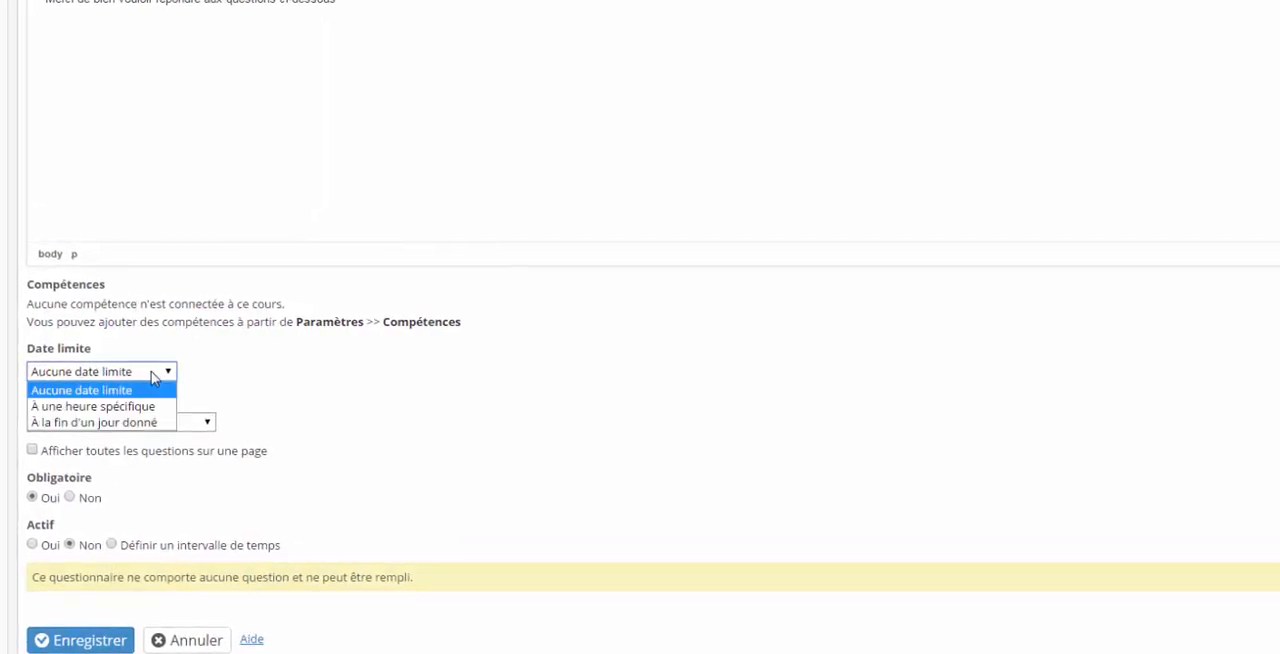
{"action": "left_click", "coordinate": [254, 368]}
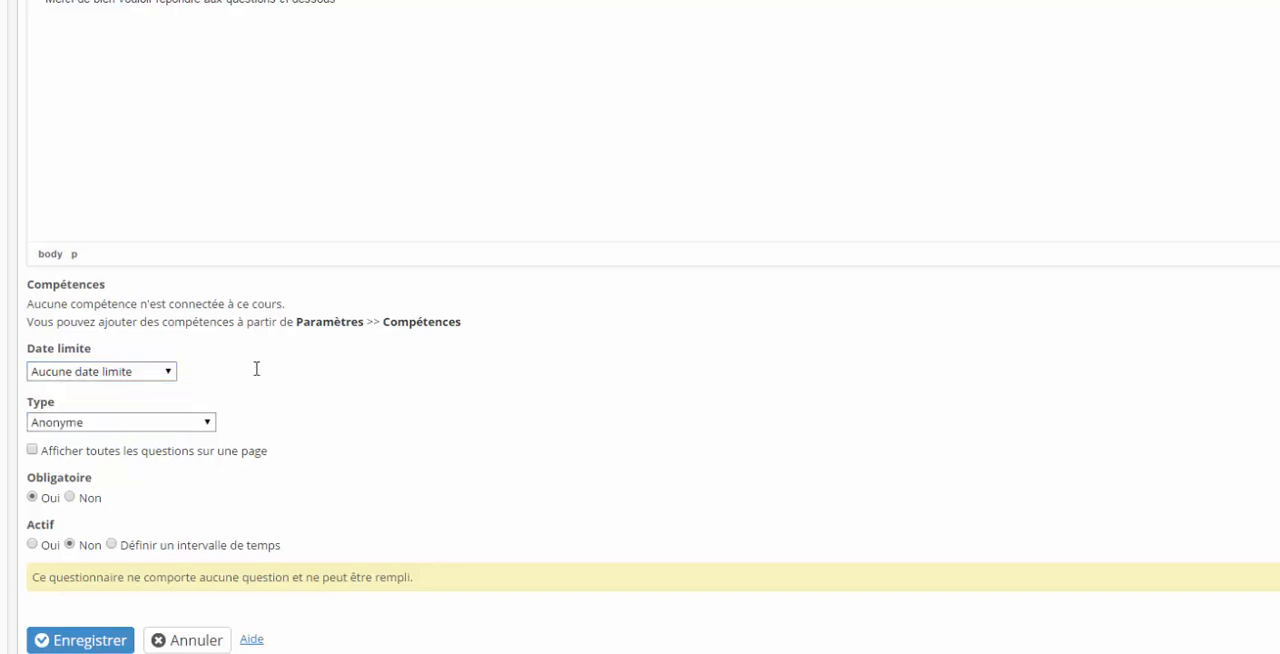
{"action": "left_click", "coordinate": [203, 424]}
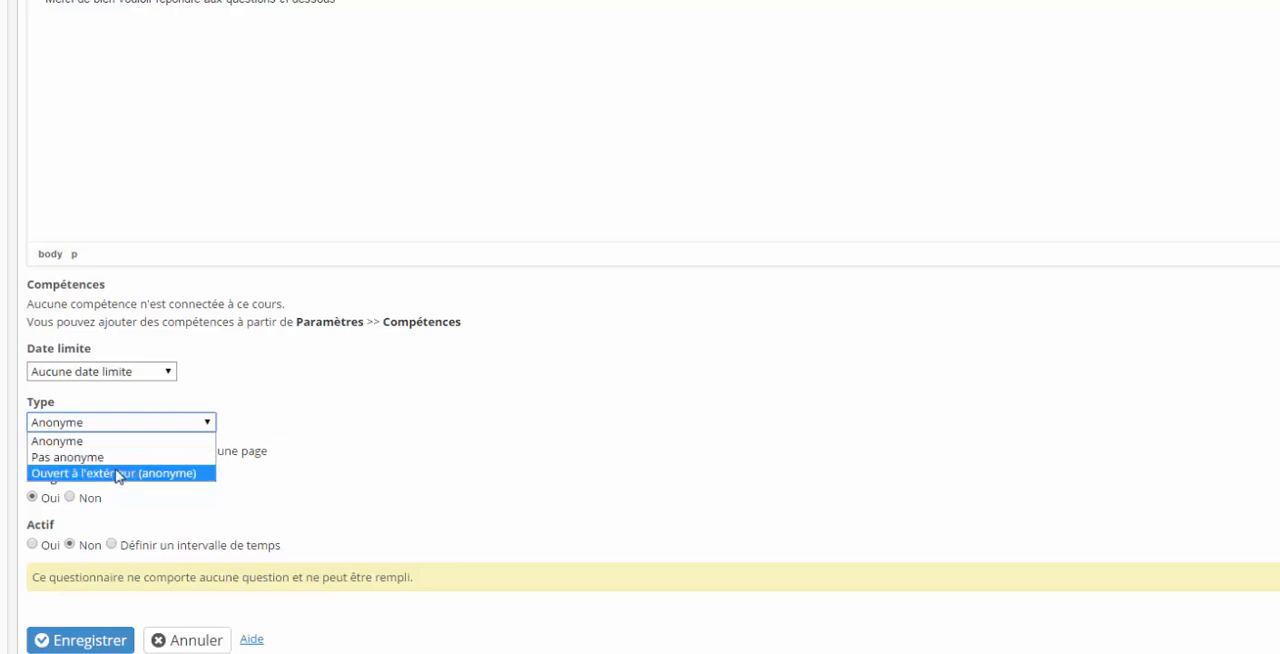
{"action": "left_click", "coordinate": [366, 403]}
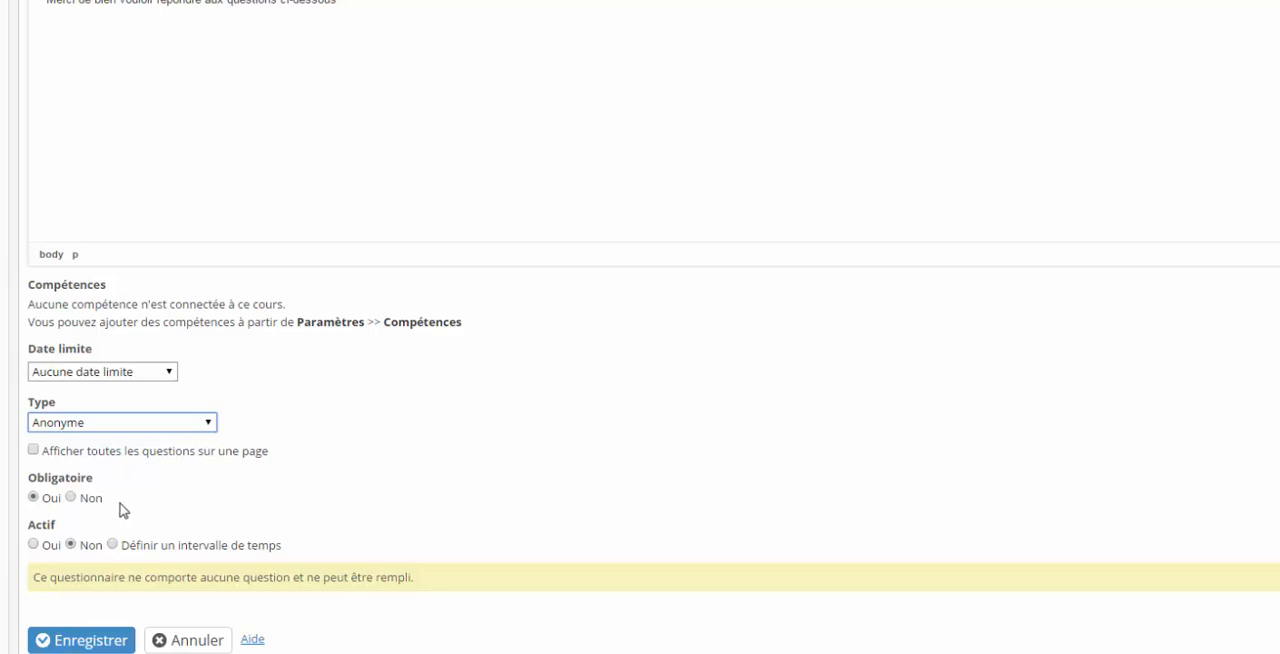
{"action": "left_click", "coordinate": [80, 640]}
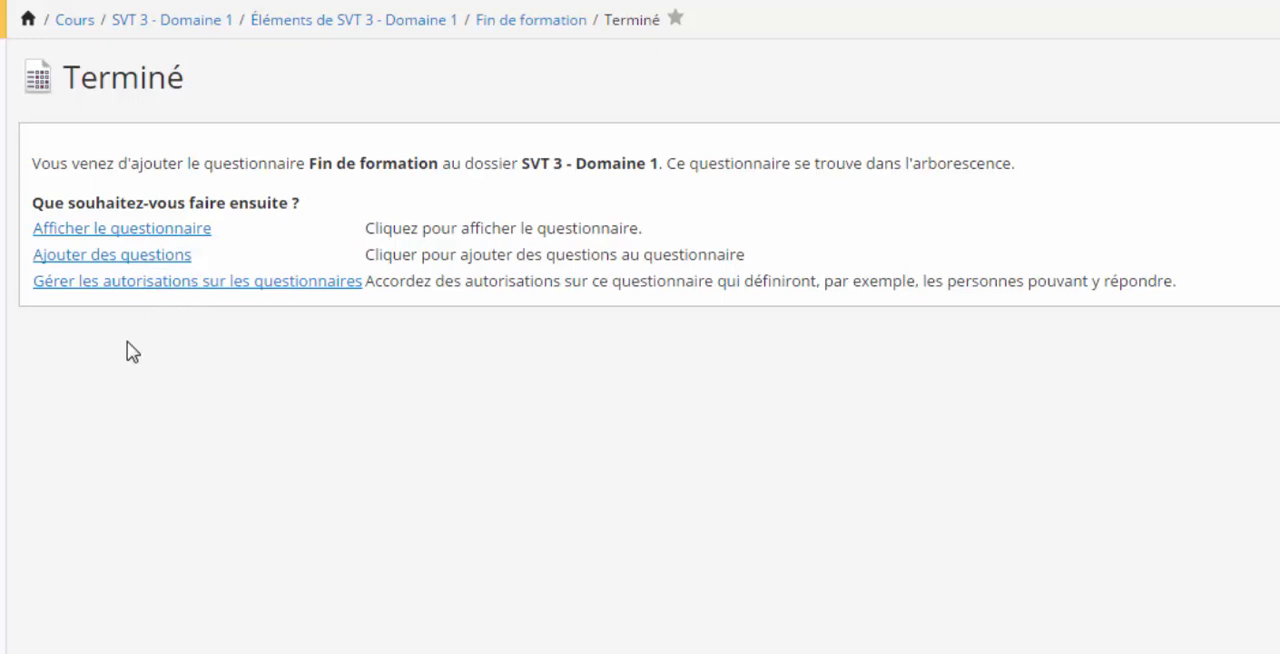
Display the new questionnaire and start adding a Oui/Non question to its question list.
{"action": "left_click", "coordinate": [143, 233]}
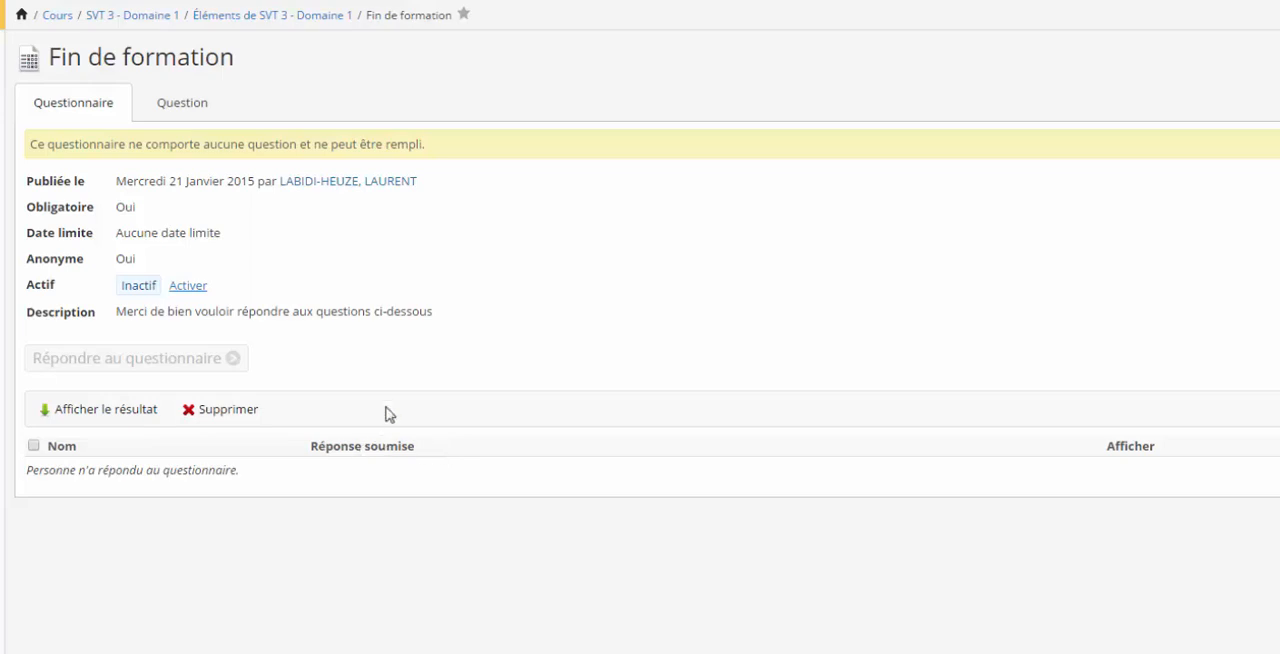
{"action": "left_click", "coordinate": [180, 105]}
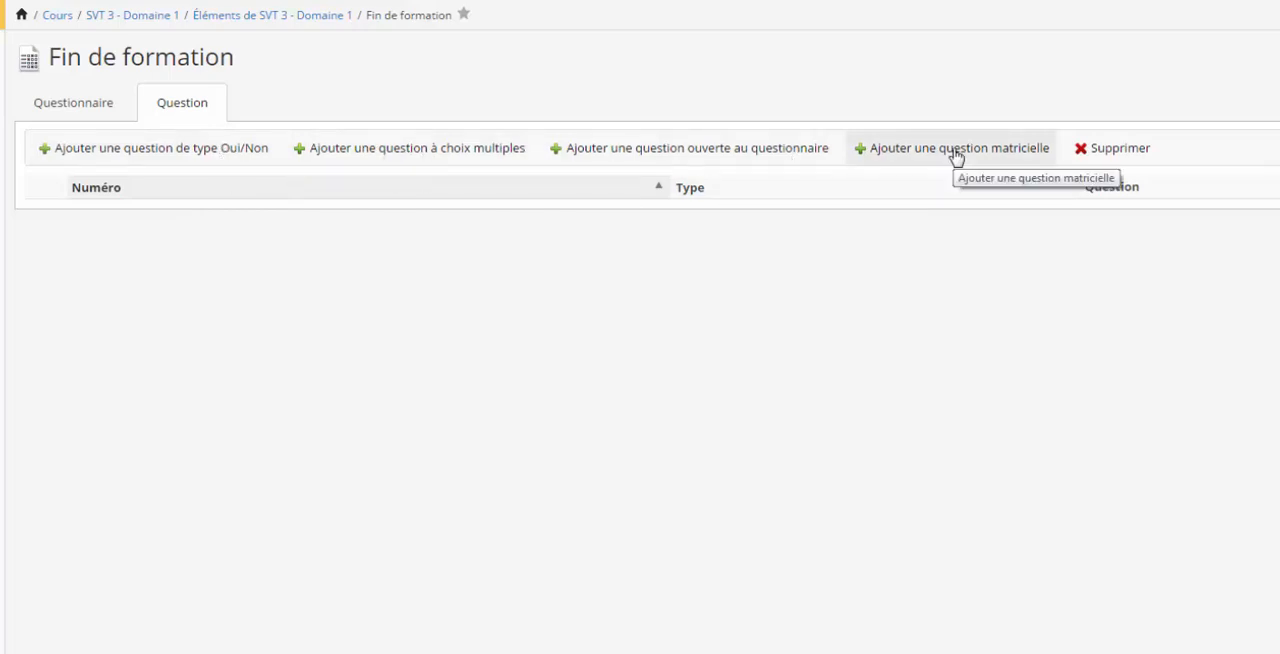
{"action": "left_click", "coordinate": [229, 153]}
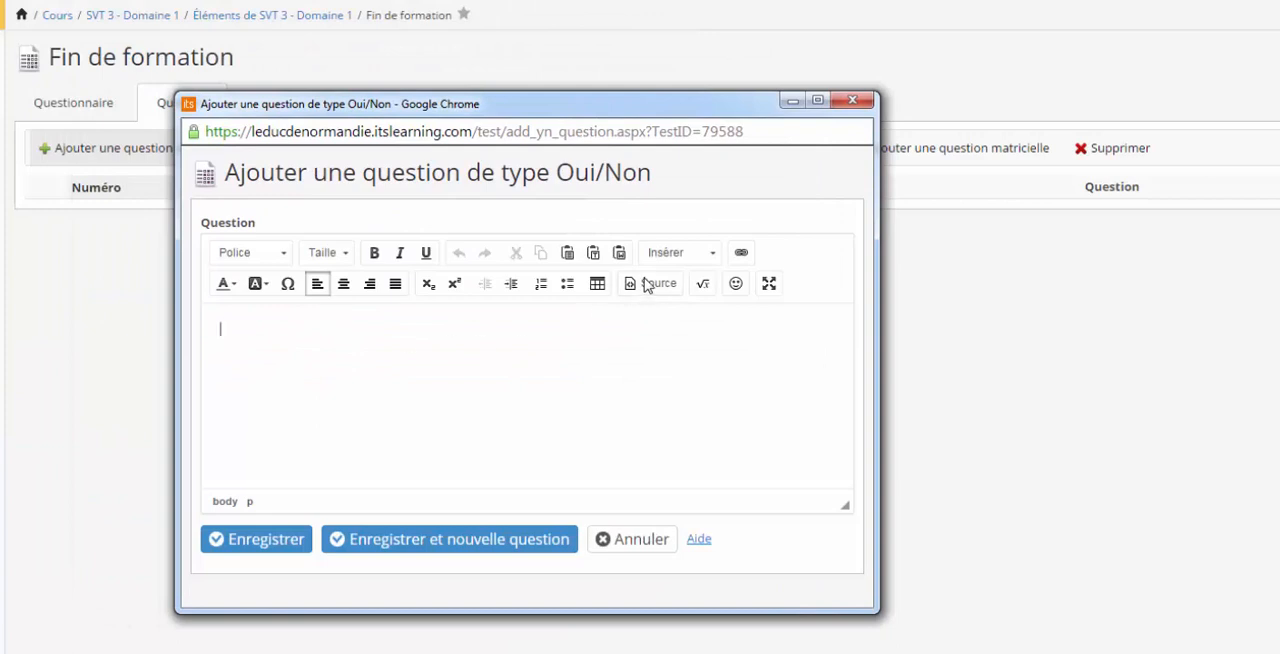
{"action": "left_click", "coordinate": [712, 258]}
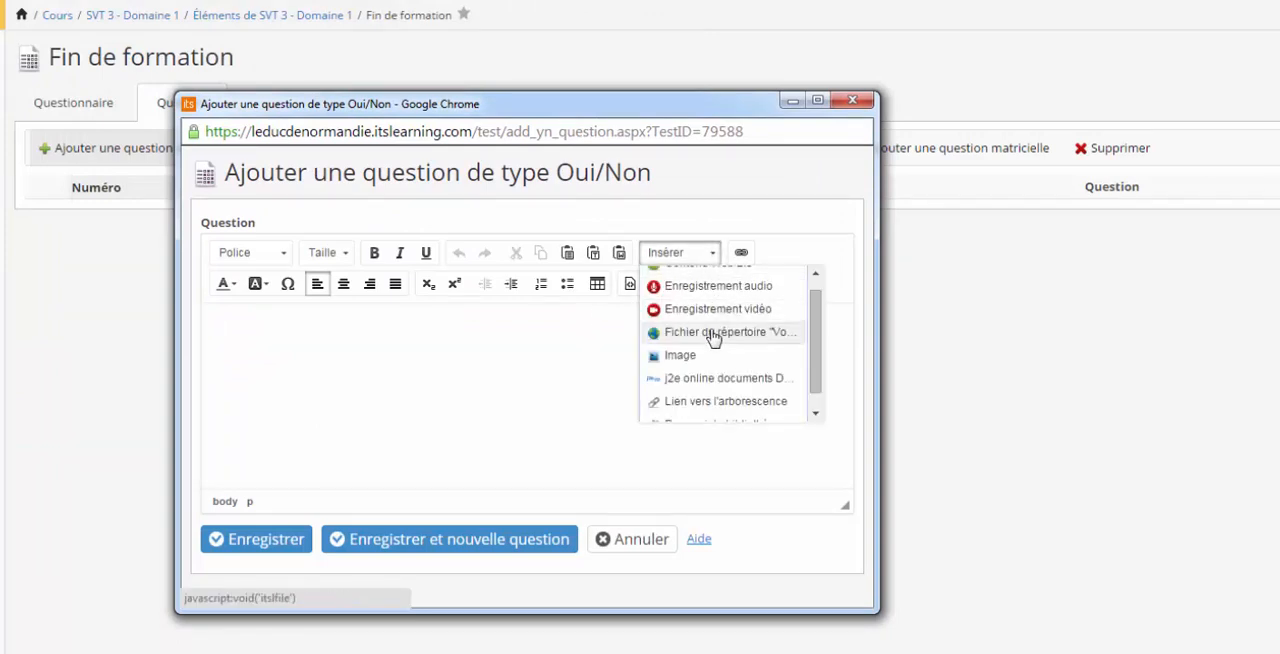
{"action": "left_click_drag", "start_coordinate": [813, 322], "coordinate": [817, 289]}
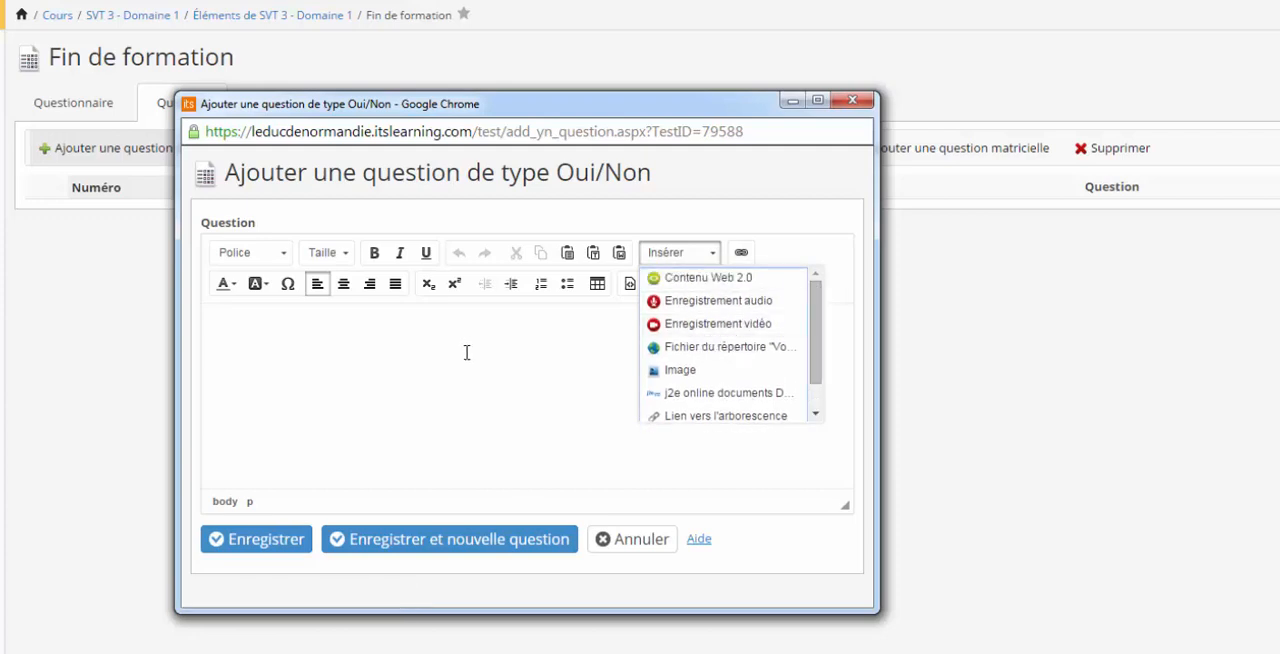
{"action": "left_click", "coordinate": [466, 352]}
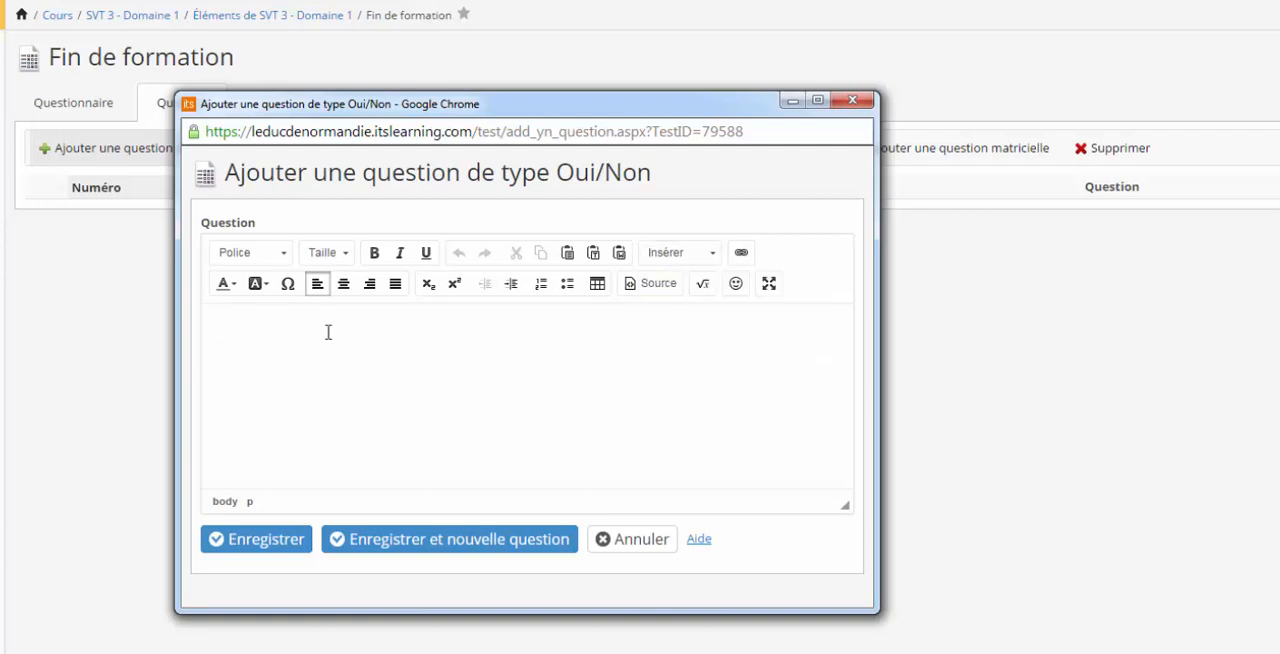
Enter "La formation a-t-elle été trop rapide ?" as the Oui/Non question text and save the question.
{"action": "type", "text": "La formation a-t-elle été trop rapide ?"}
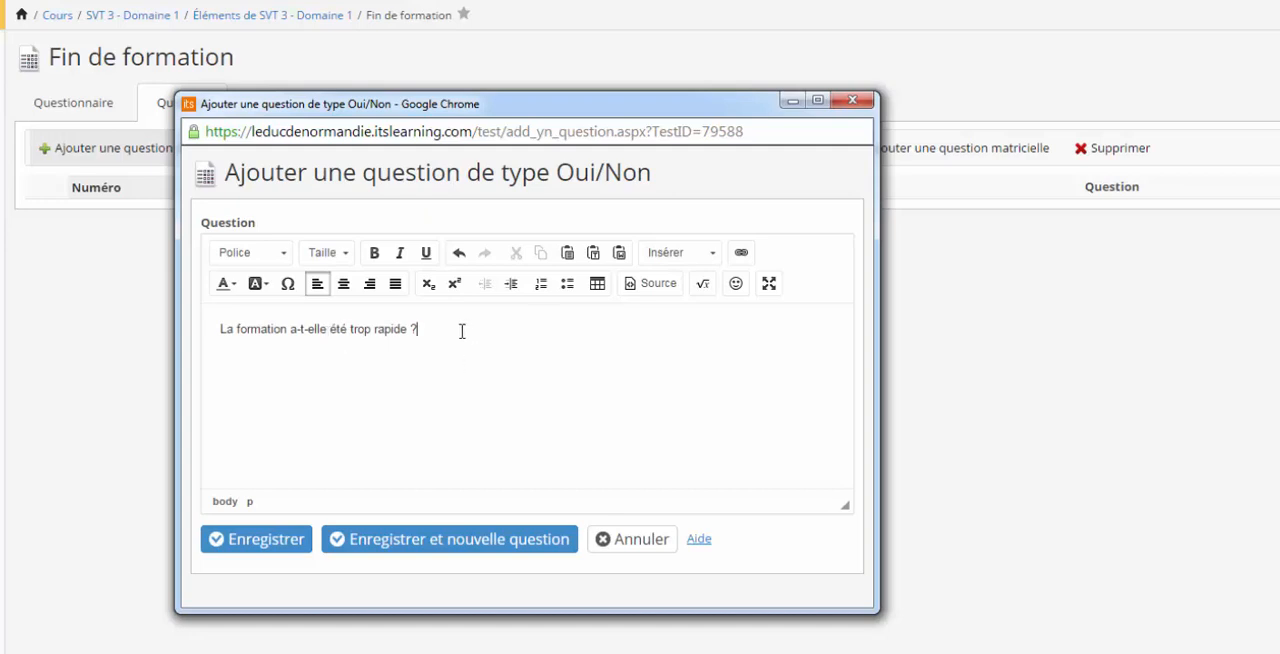
{"action": "left_click", "coordinate": [280, 549]}
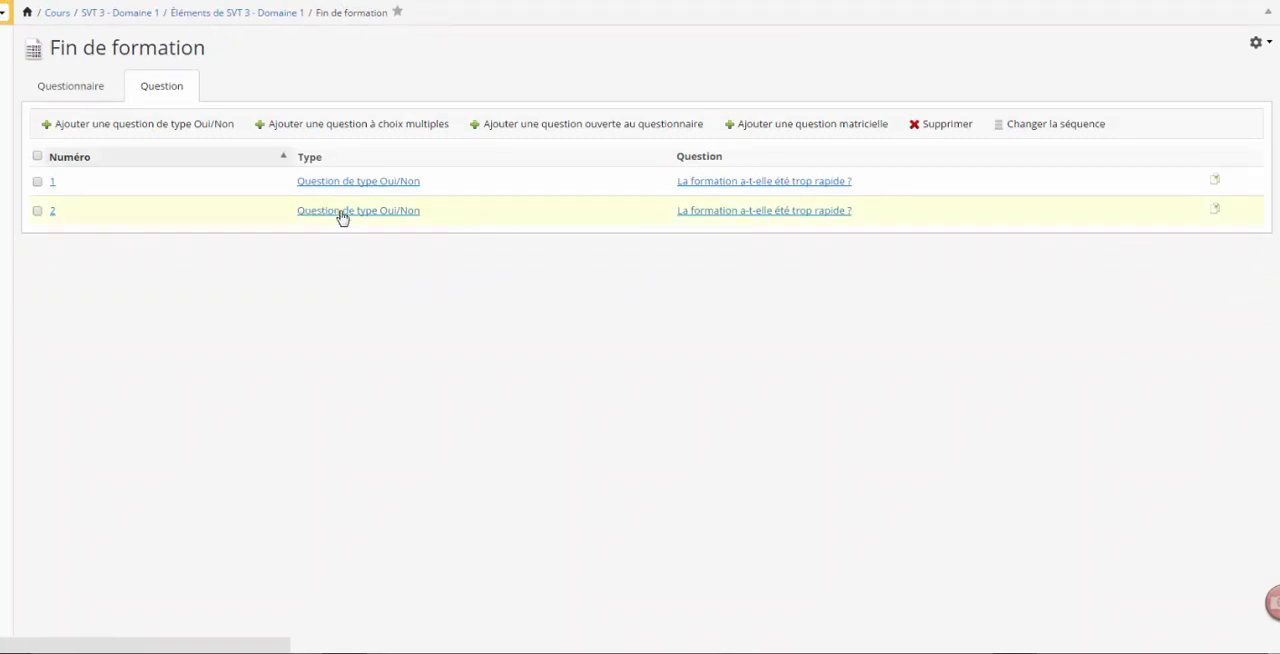
Replace the text of question 2 with "Les ordinateurs étaient-ils correctement configurés ?" and save it.
{"action": "left_click", "coordinate": [340, 212]}
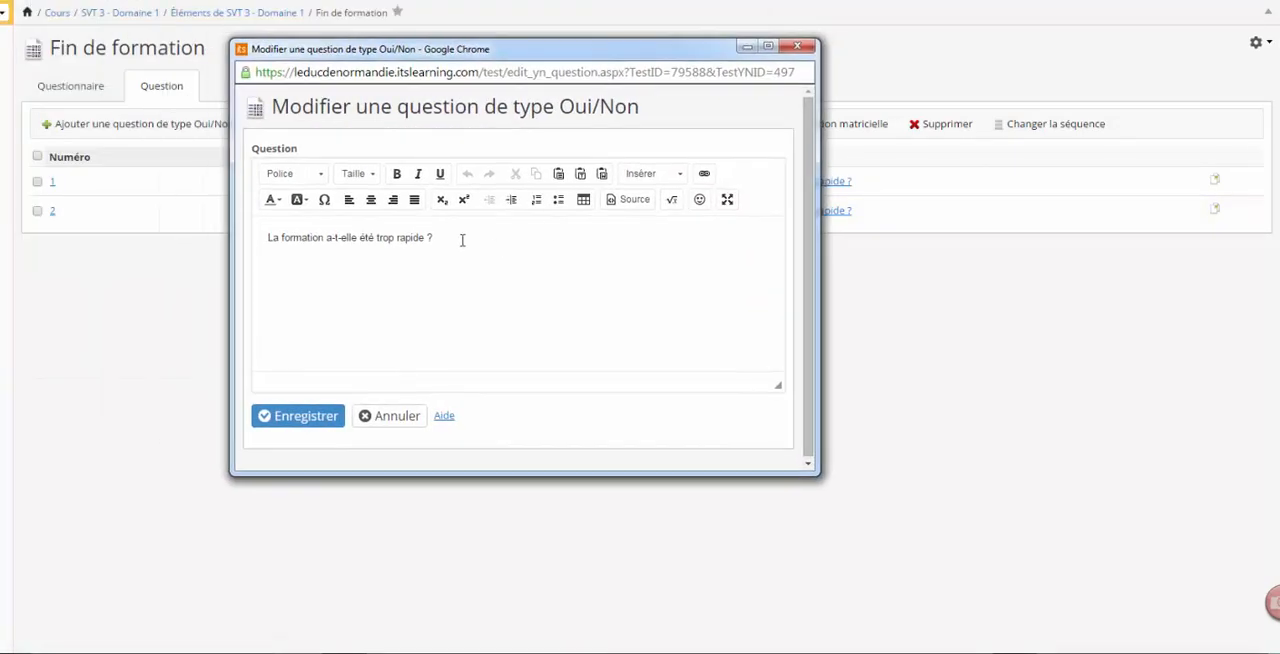
{"action": "left_click_drag", "start_coordinate": [462, 240], "coordinate": [281, 256]}
{"action": "key", "text": "ctrl+v"}
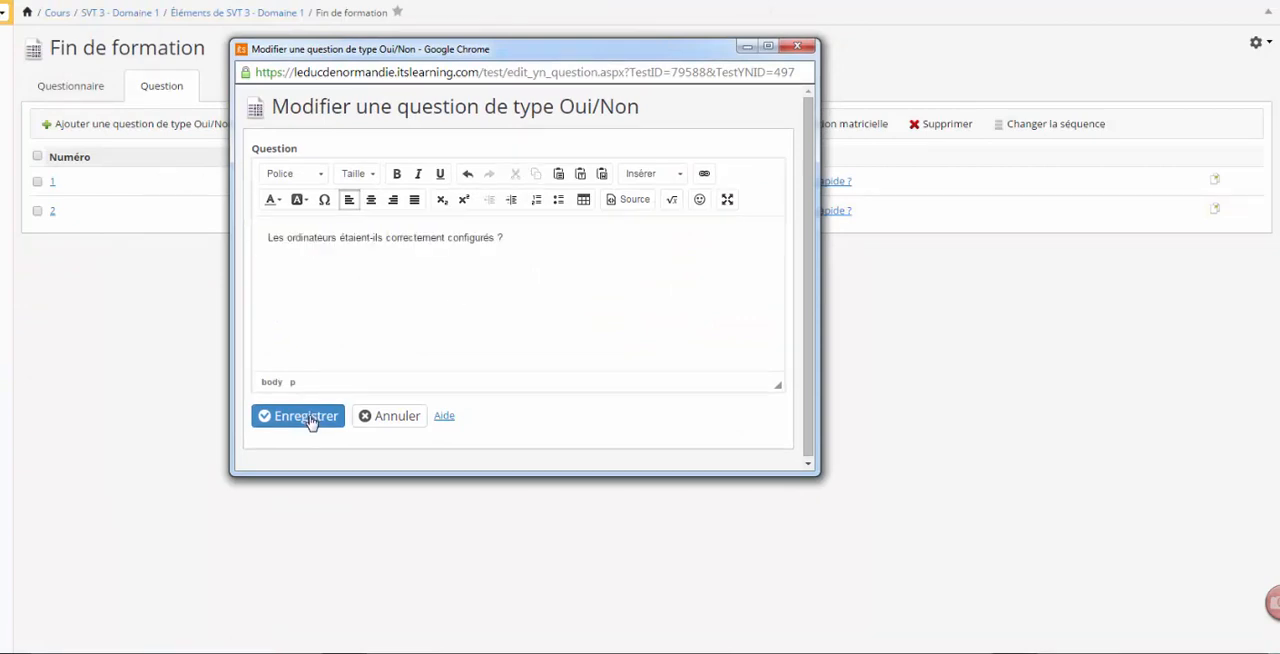
{"action": "left_click", "coordinate": [308, 416]}
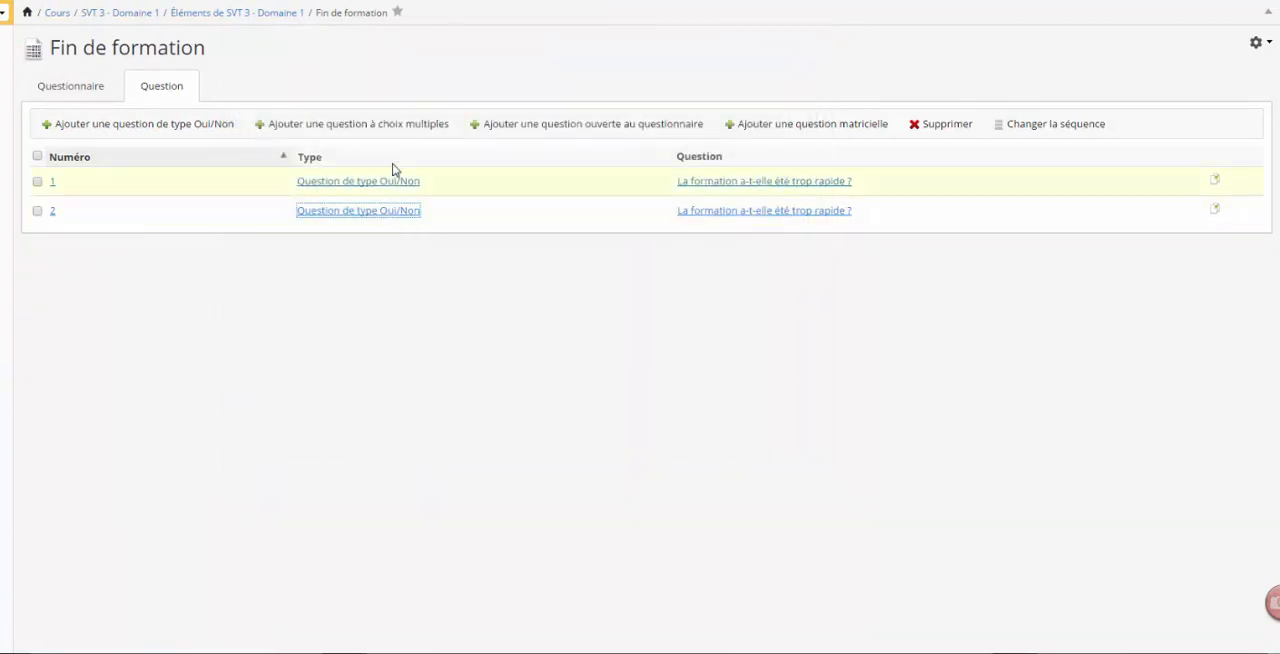
Start a multiple-choice question with the text "La formation a été..." and enlarge its window downward.
{"action": "left_click", "coordinate": [400, 126]}
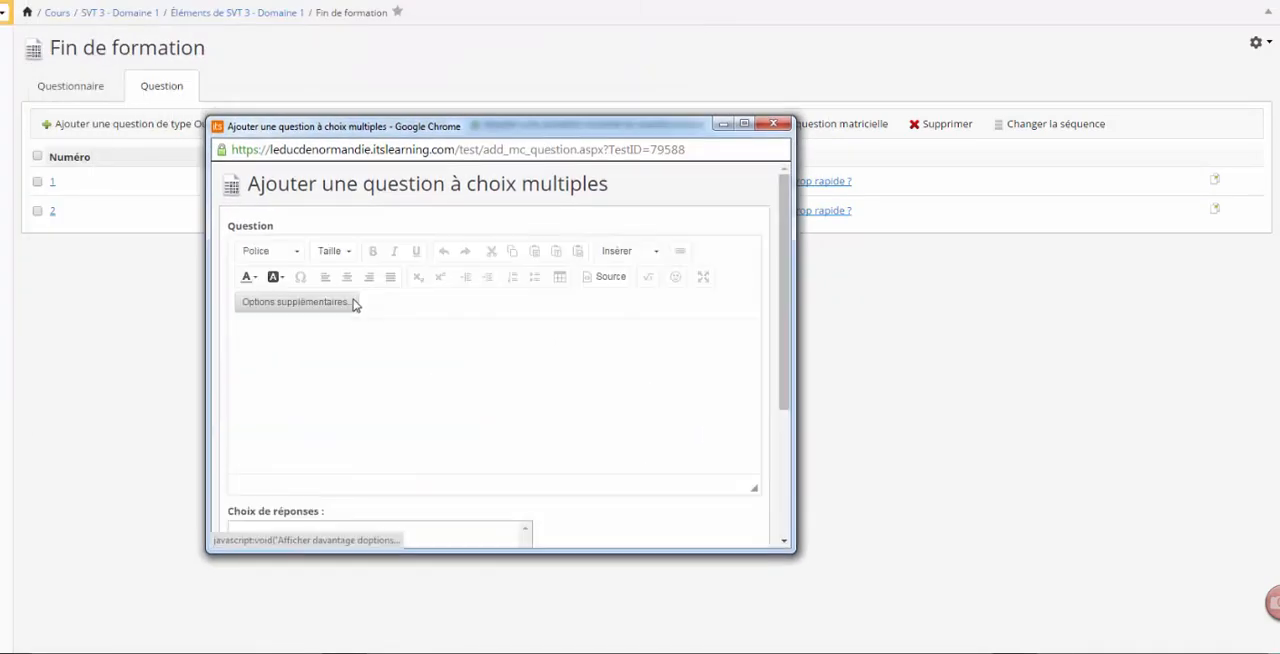
{"action": "left_click", "coordinate": [352, 303]}
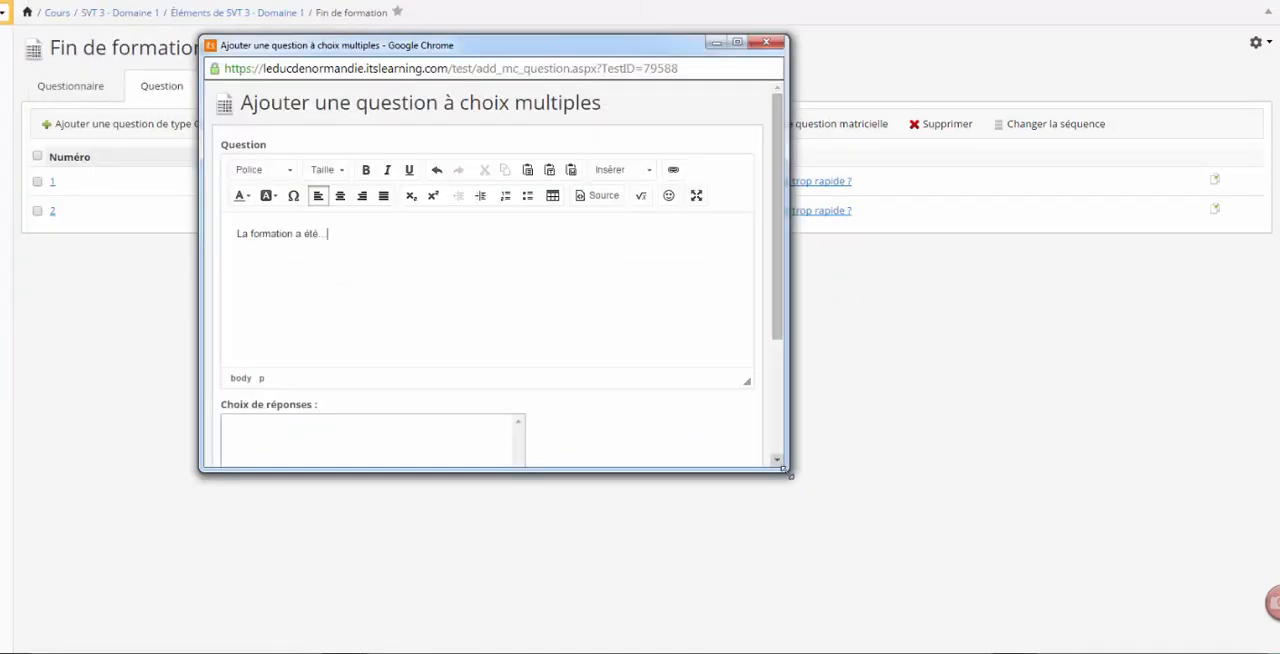
{"action": "left_click_drag", "start_coordinate": [793, 478], "coordinate": [810, 626]}
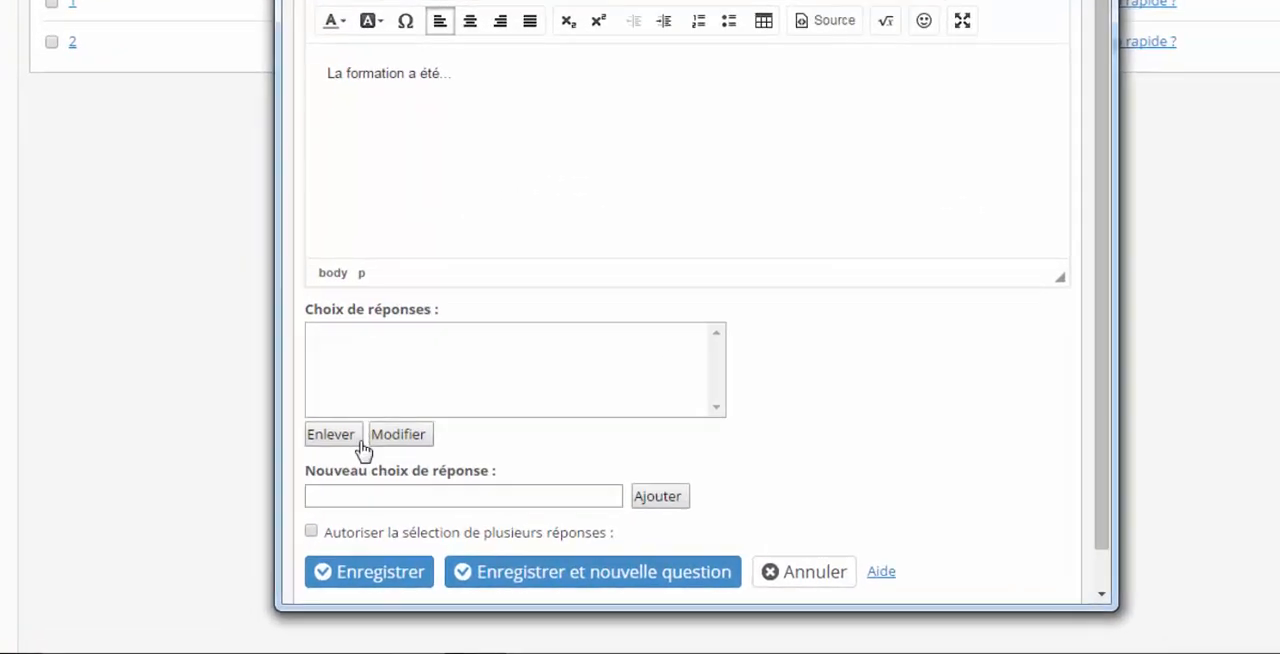
Add the answer choices Très satisfaisante, Satisfaisante and nulle to the multiple-choice question and save it.
{"action": "left_click", "coordinate": [480, 459]}
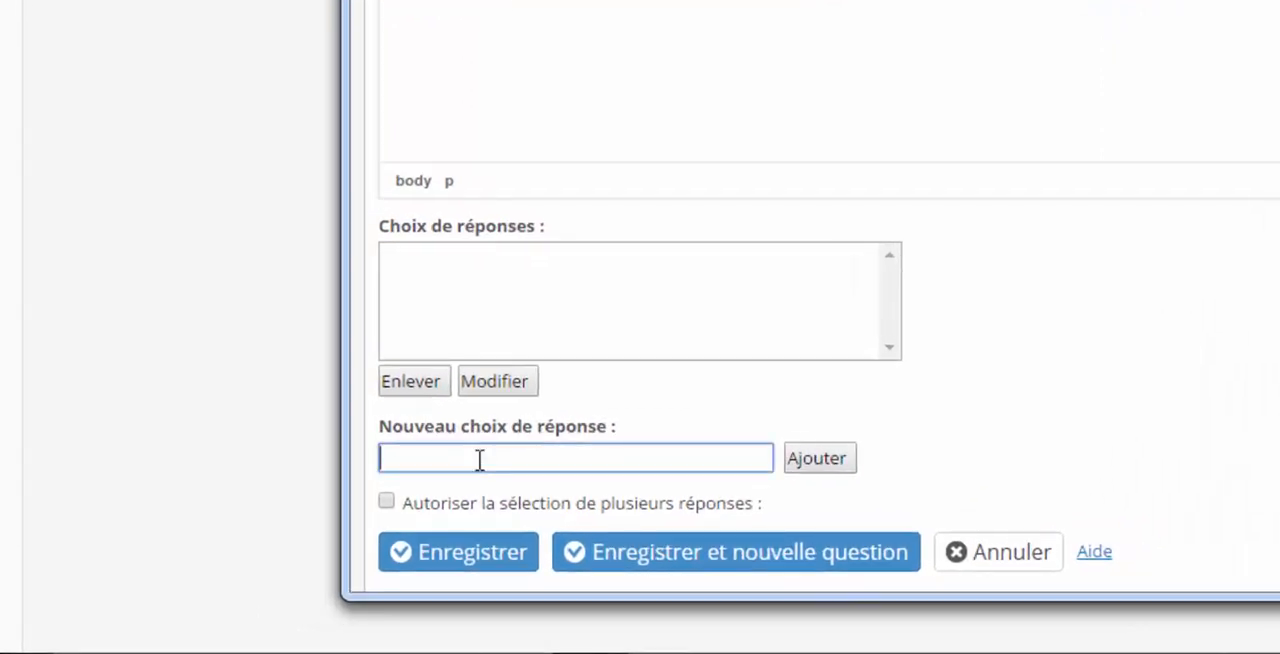
{"action": "type", "text": "Très satisfaisante"}
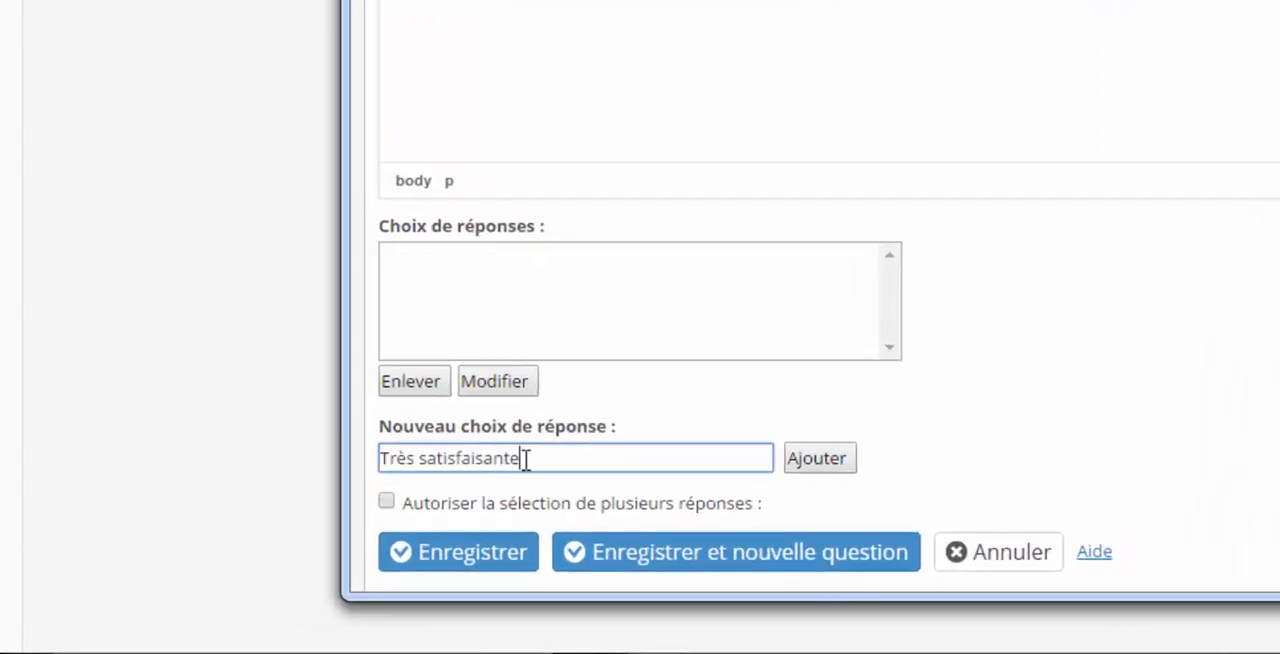
{"action": "left_click", "coordinate": [835, 462]}
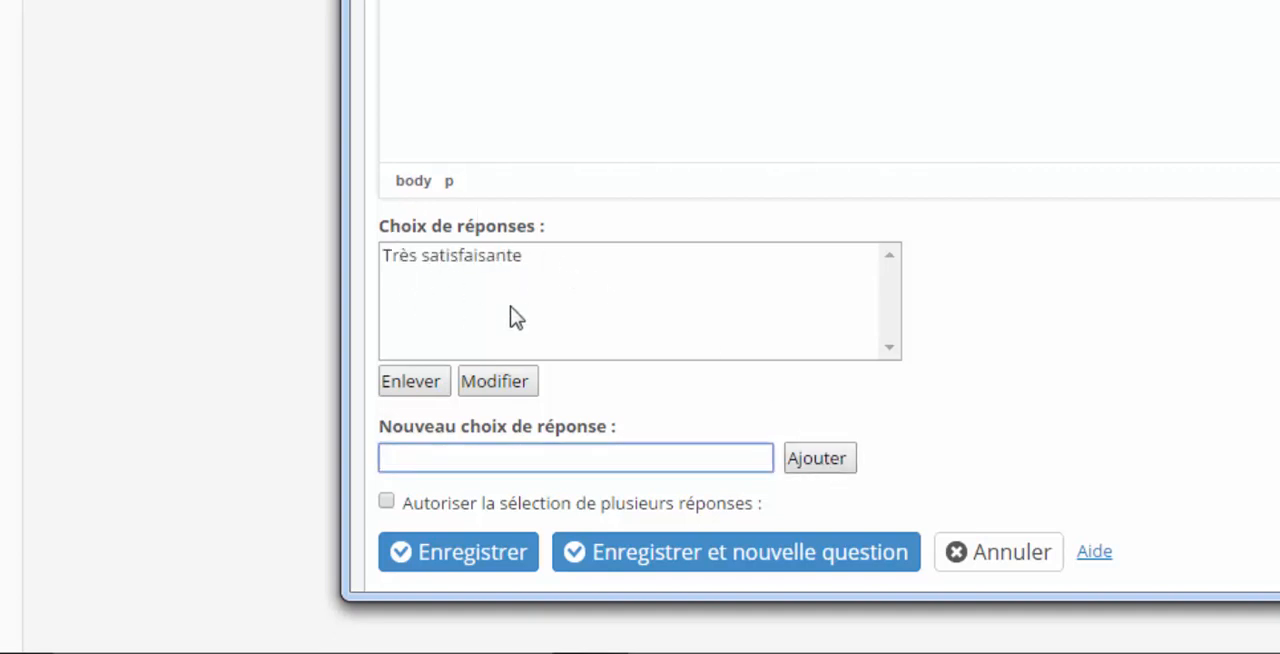
{"action": "type", "text": "Satisfaisante"}
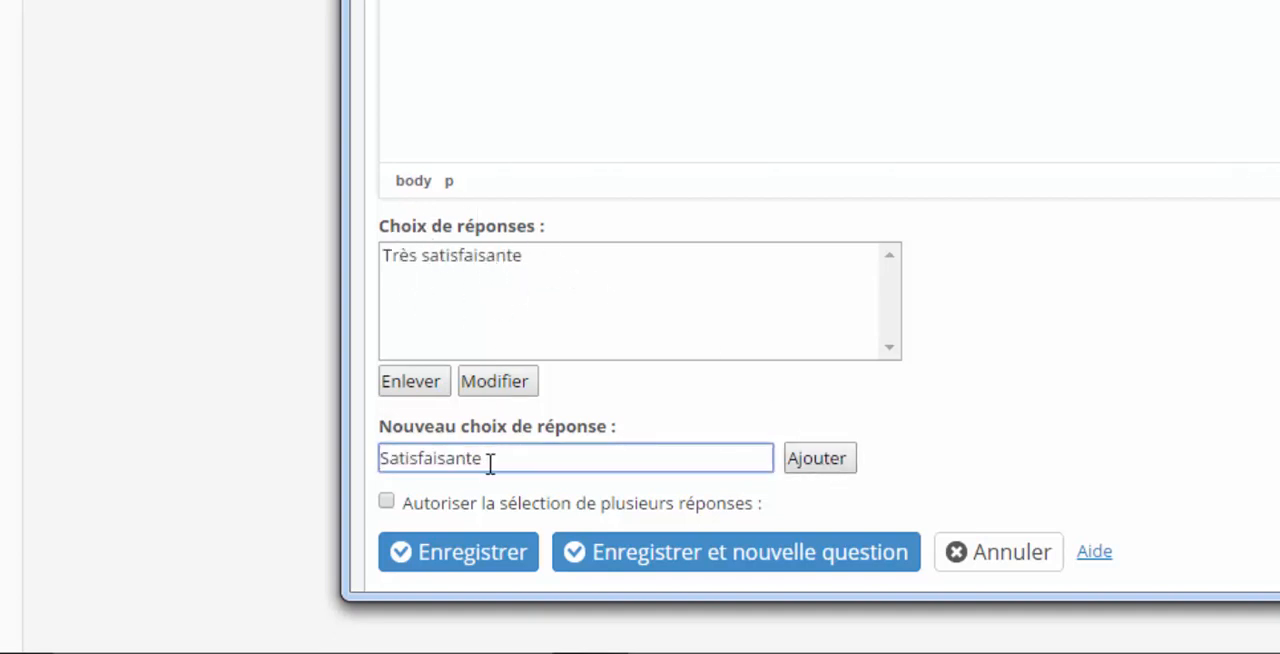
{"action": "left_click", "coordinate": [812, 458]}
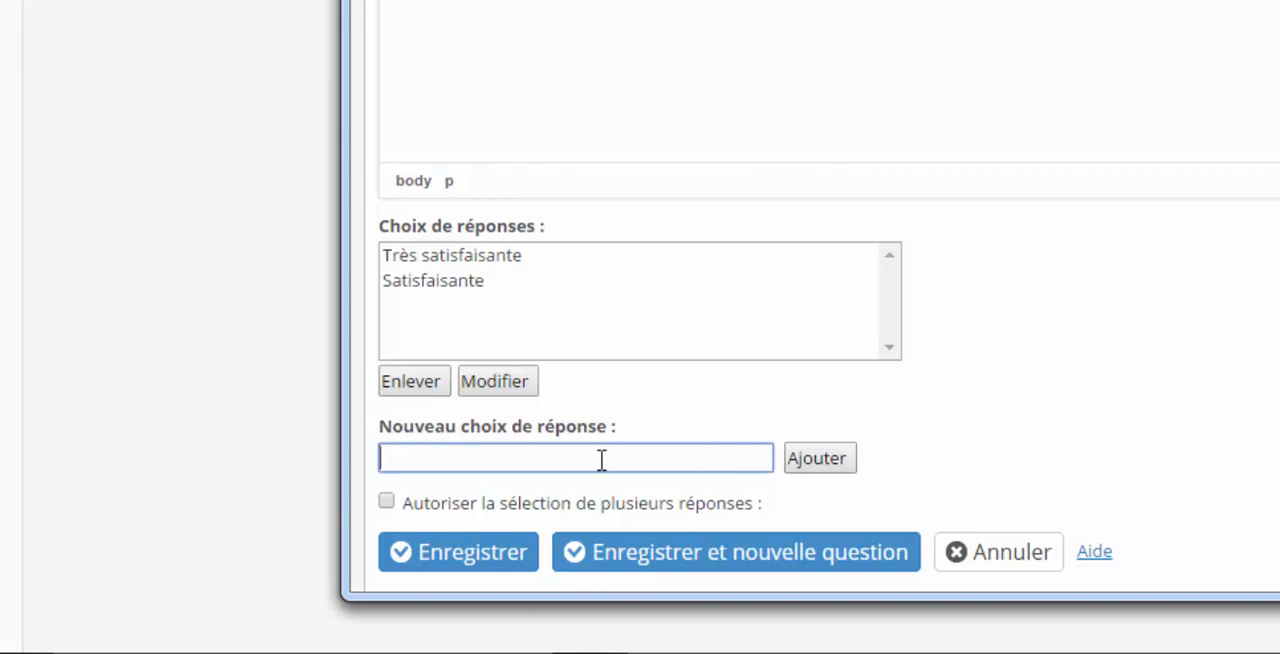
{"action": "type", "text": "nulle"}
{"action": "left_click", "coordinate": [832, 462]}
{"action": "left_click", "coordinate": [459, 559]}
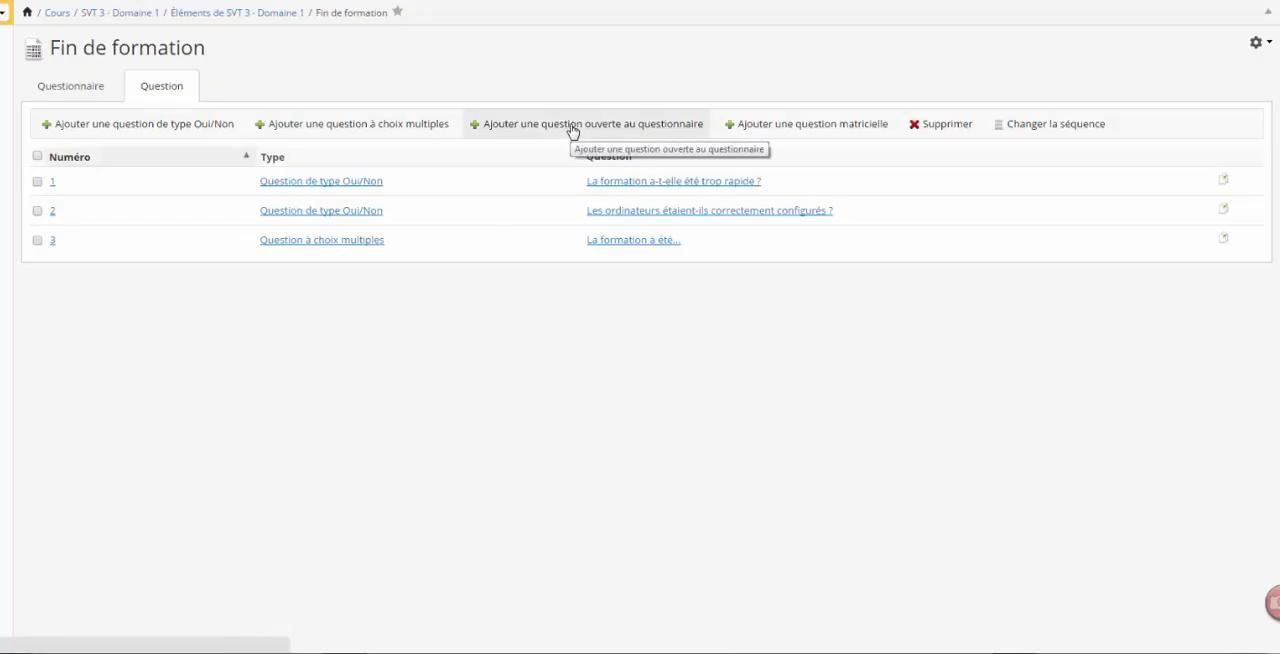
Add the open question "Qu'attendez vous de la formation ?" to the questionnaire and save it.
{"action": "left_click", "coordinate": [572, 124]}
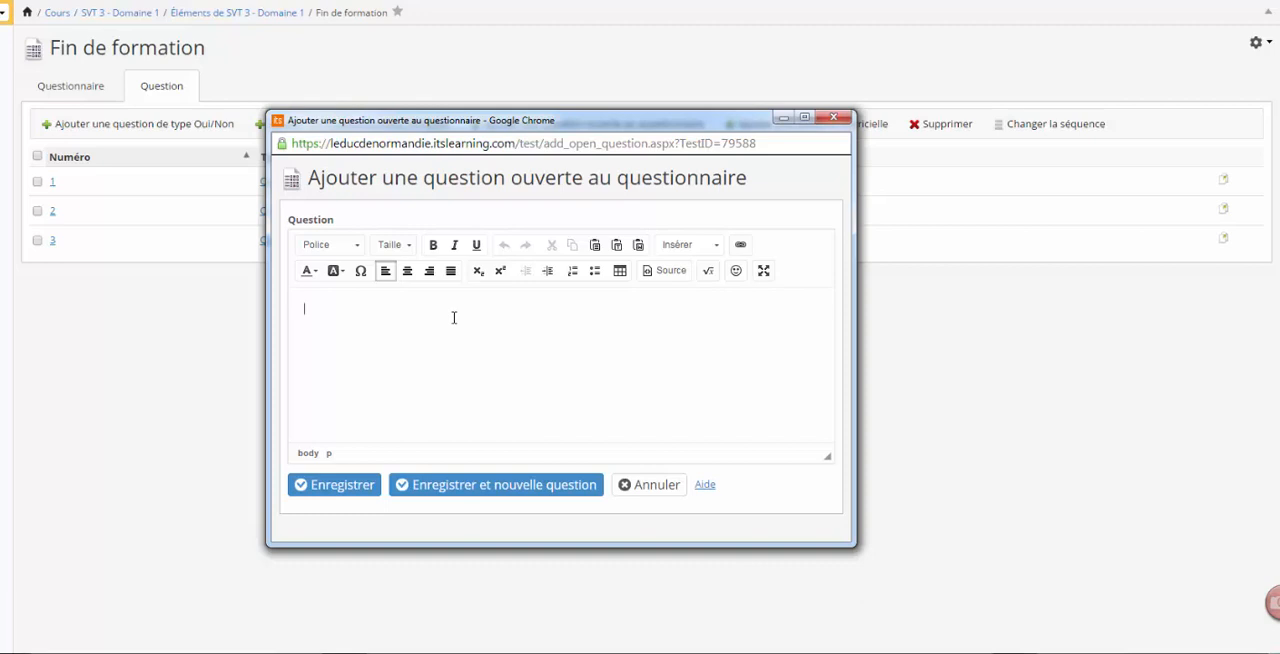
{"action": "type", "text": "Qu'attendez-vous de la formation ?"}
{"action": "left_click", "coordinate": [328, 485]}
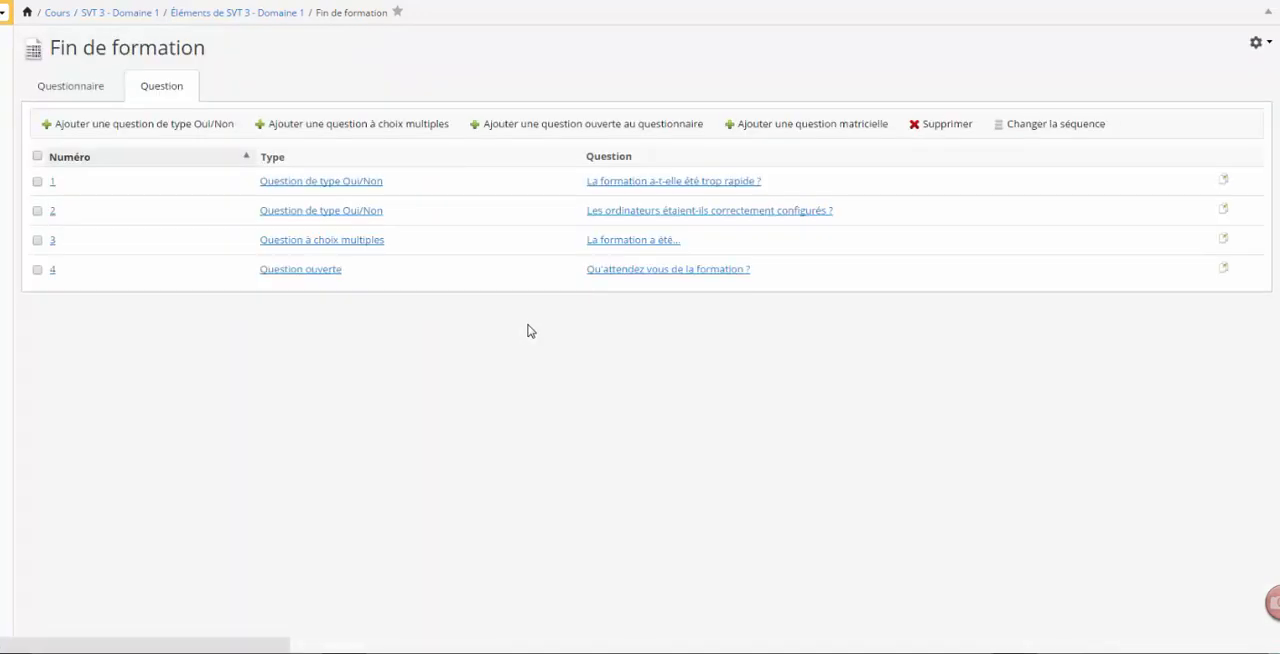
Start a matrix question and set its grid to 3 rows and 4 columns.
{"action": "left_click", "coordinate": [795, 129]}
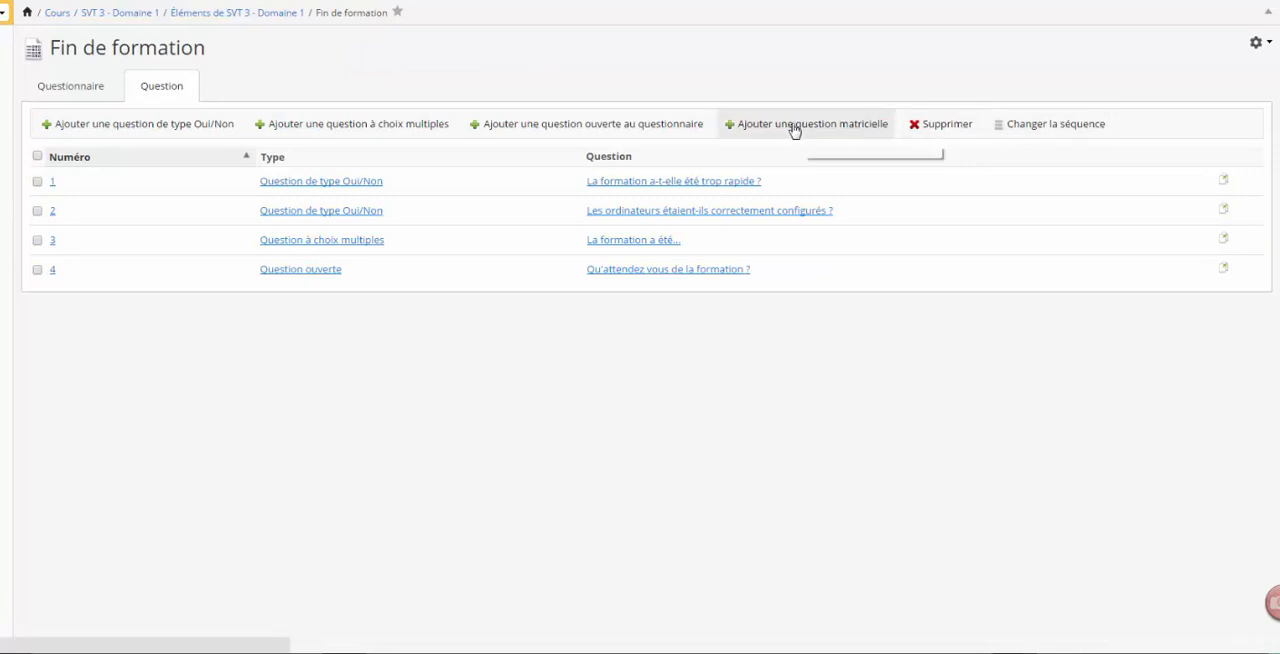
{"action": "left_click", "coordinate": [811, 125]}
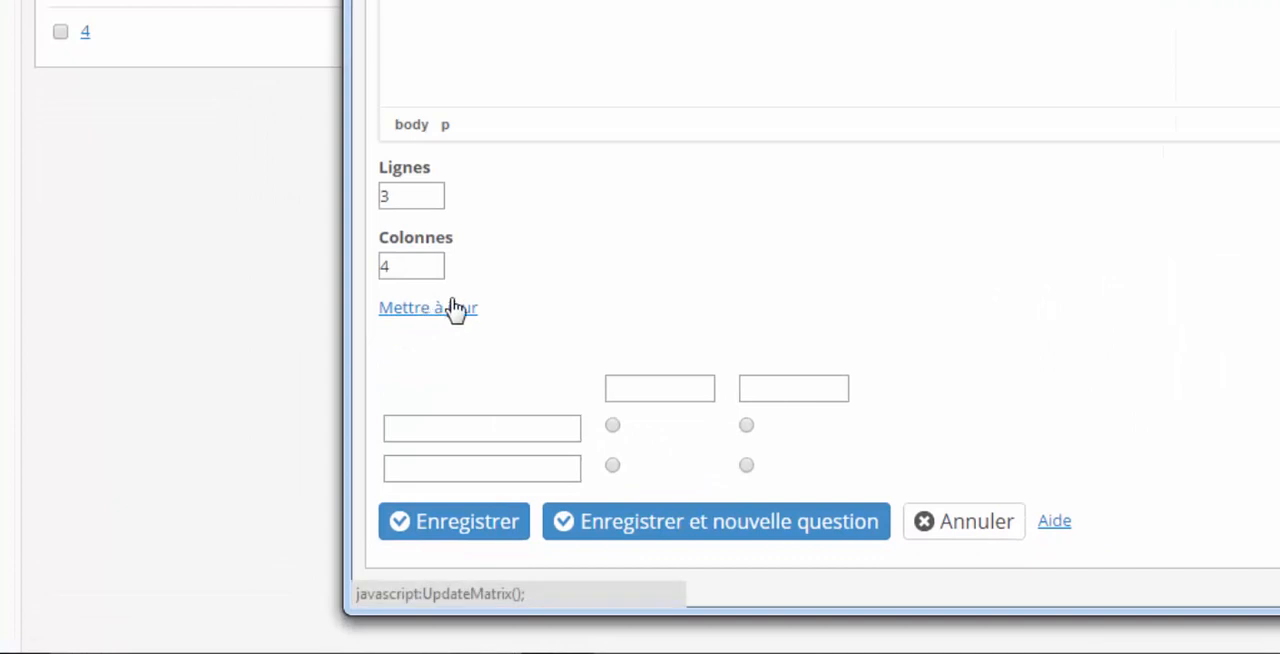
{"action": "left_click", "coordinate": [430, 308]}
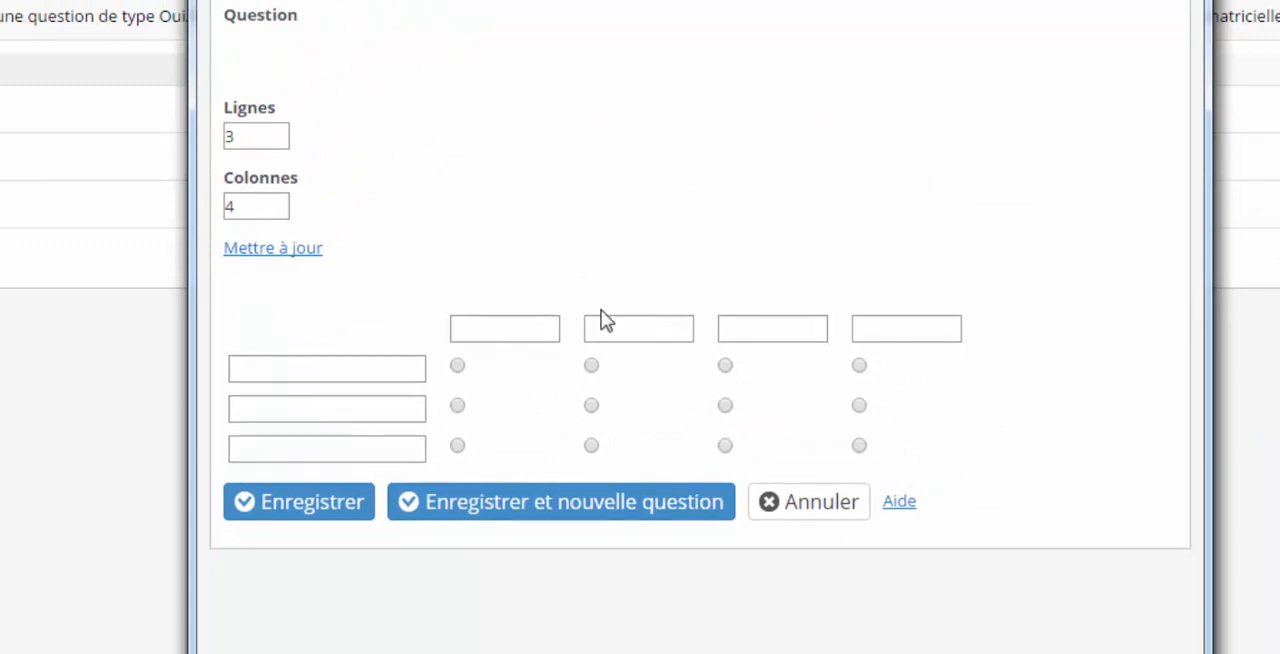
Enter "Degrés de satisfaction par chapitre abordé" with rows Chap 1, Chap 2, Chap 3 and columns Très bien, Bien, Moyen, nul, and save the question.
{"action": "scroll", "coordinate": [600, 422], "scroll_direction": "down", "scroll_amount": 1}
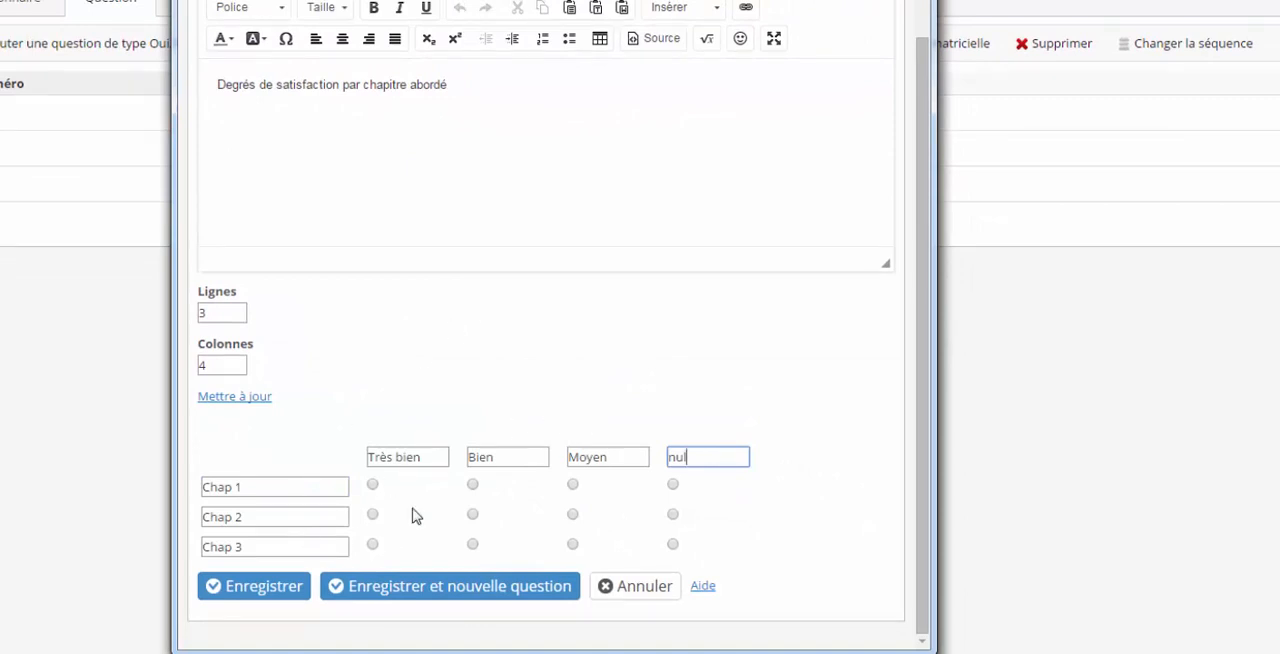
{"action": "left_click", "coordinate": [286, 590]}
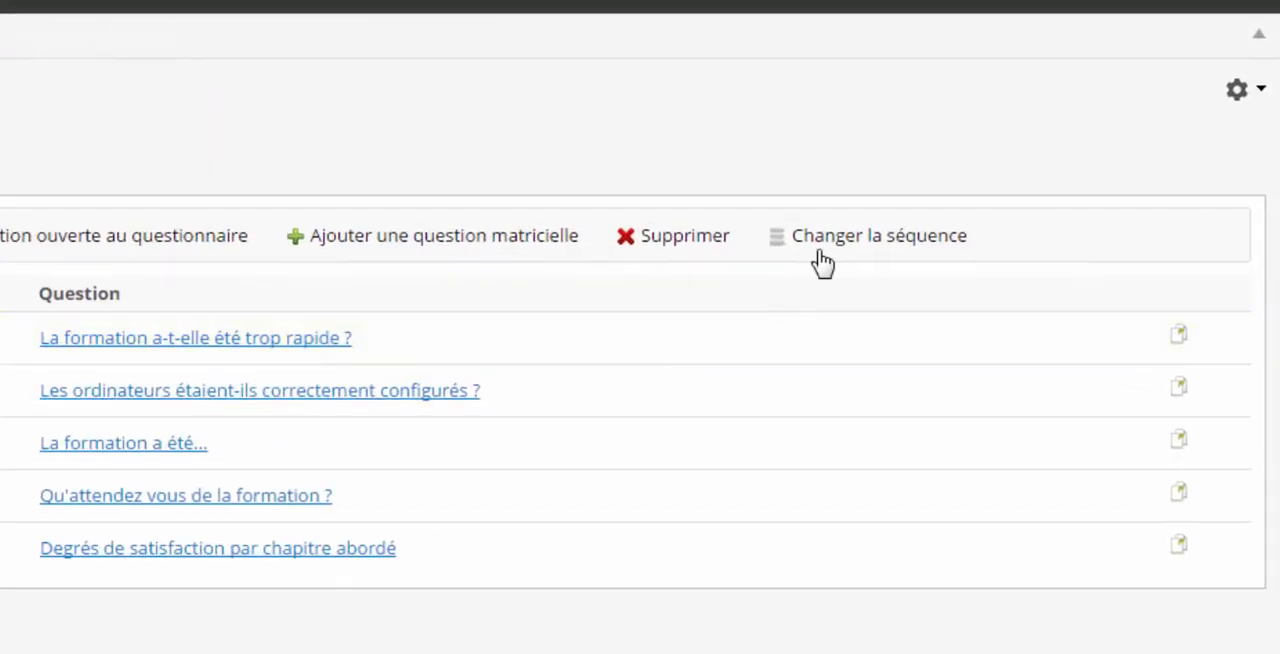
Change the question sequence by moving "Degrés de satisfaction par chapitre abordé" up the list and partly back down, and save the order.
{"action": "left_click", "coordinate": [873, 250]}
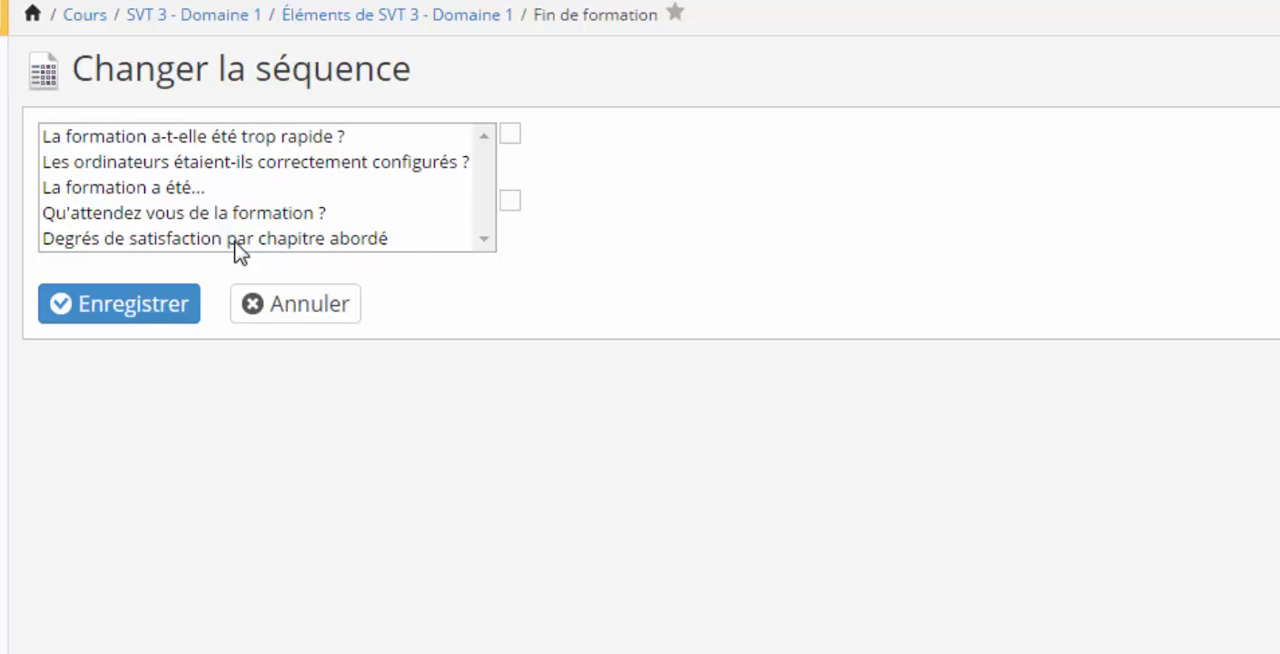
{"action": "left_click", "coordinate": [235, 240]}
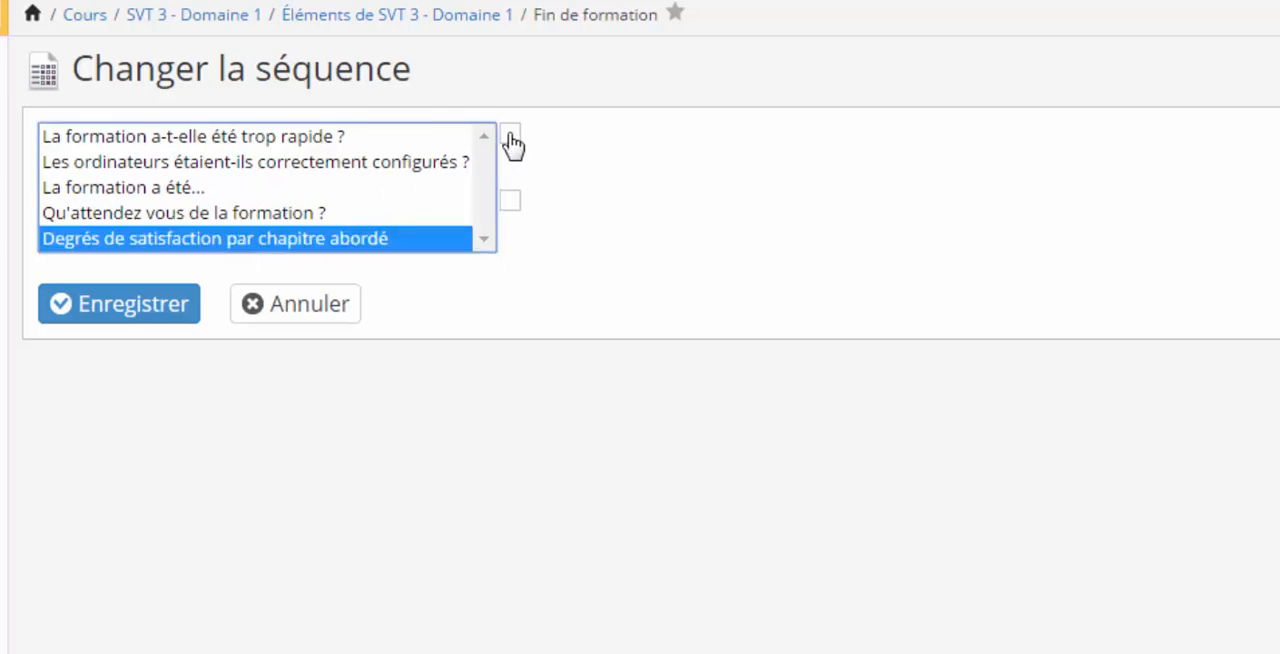
{"action": "left_click", "coordinate": [510, 140]}
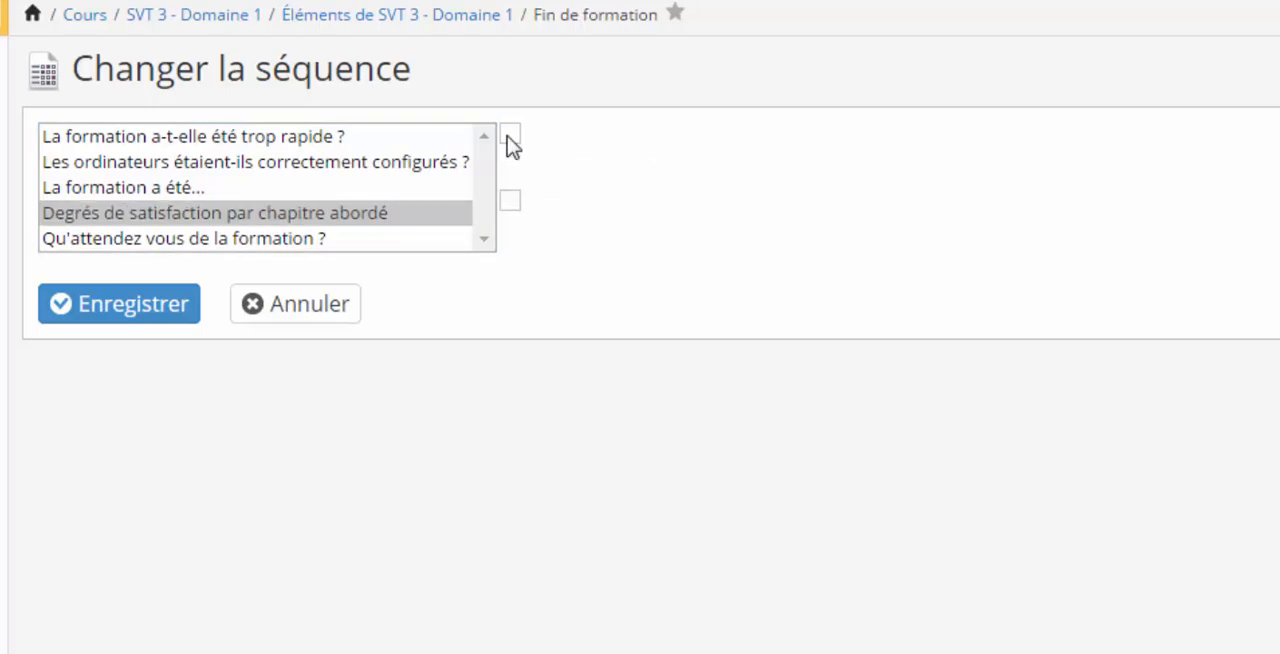
{"action": "left_click", "coordinate": [510, 140]}
{"action": "left_click", "coordinate": [510, 140]}
{"action": "left_click", "coordinate": [510, 201]}
{"action": "left_click", "coordinate": [510, 201]}
{"action": "left_click", "coordinate": [510, 201]}
{"action": "left_click", "coordinate": [145, 295]}
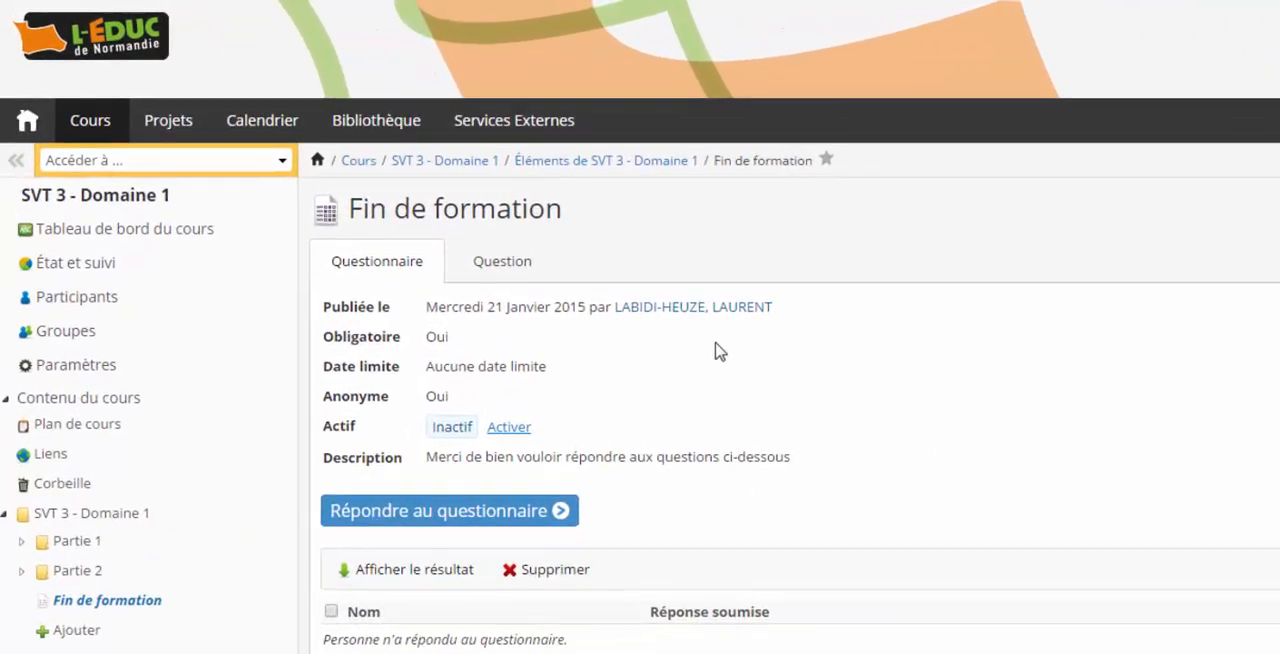
Activate the "Fin de formation" questionnaire so that it can be answered.
{"action": "left_click", "coordinate": [510, 429]}
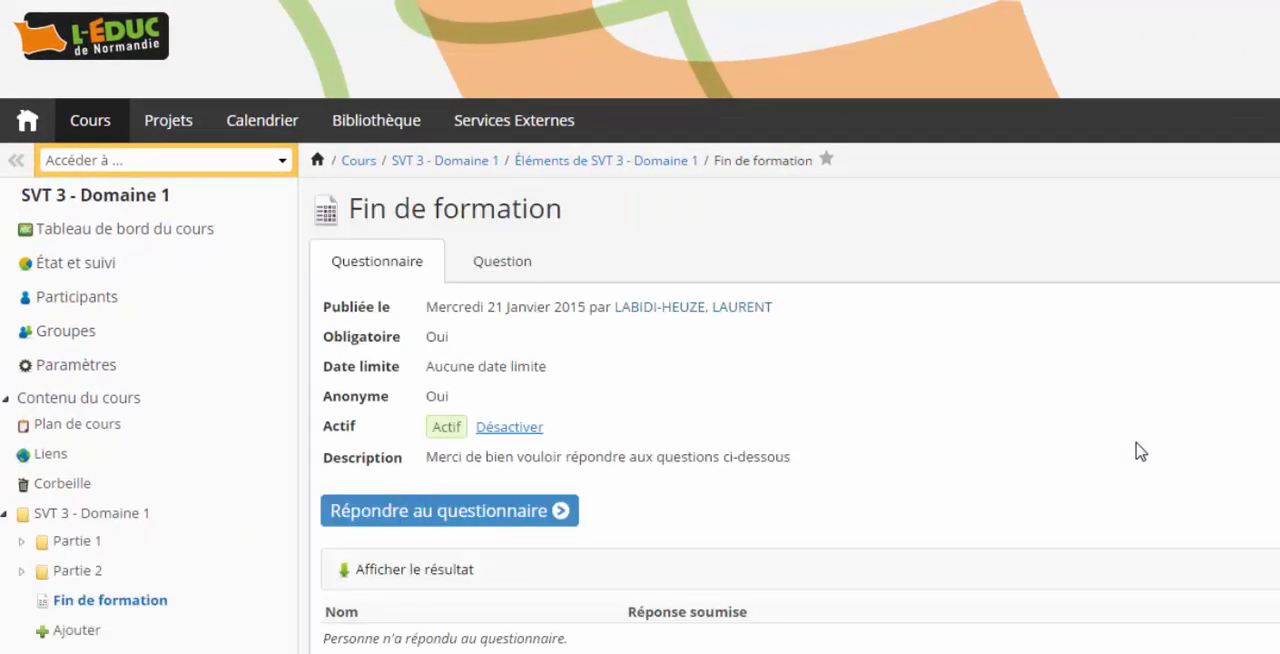